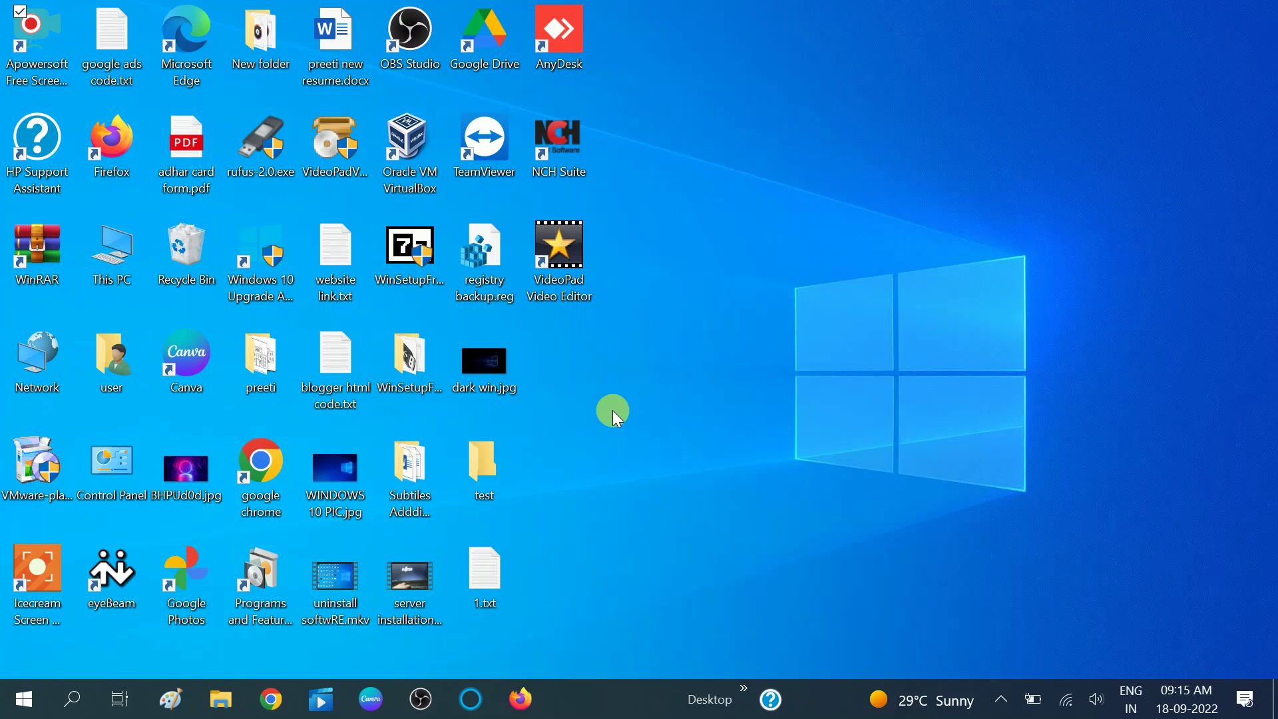
# Step: Launch Google Chrome from the Windows 10 search results
pyautogui.click(86, 713)
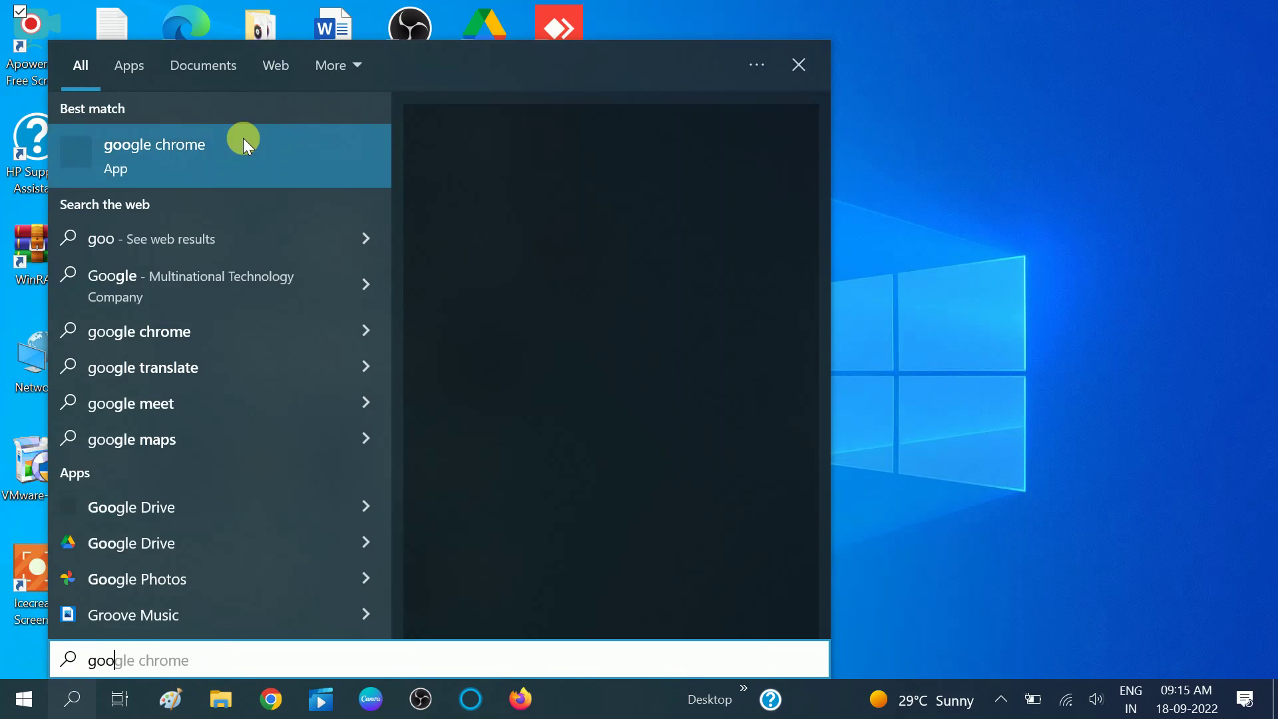
pyautogui.click(219, 145)
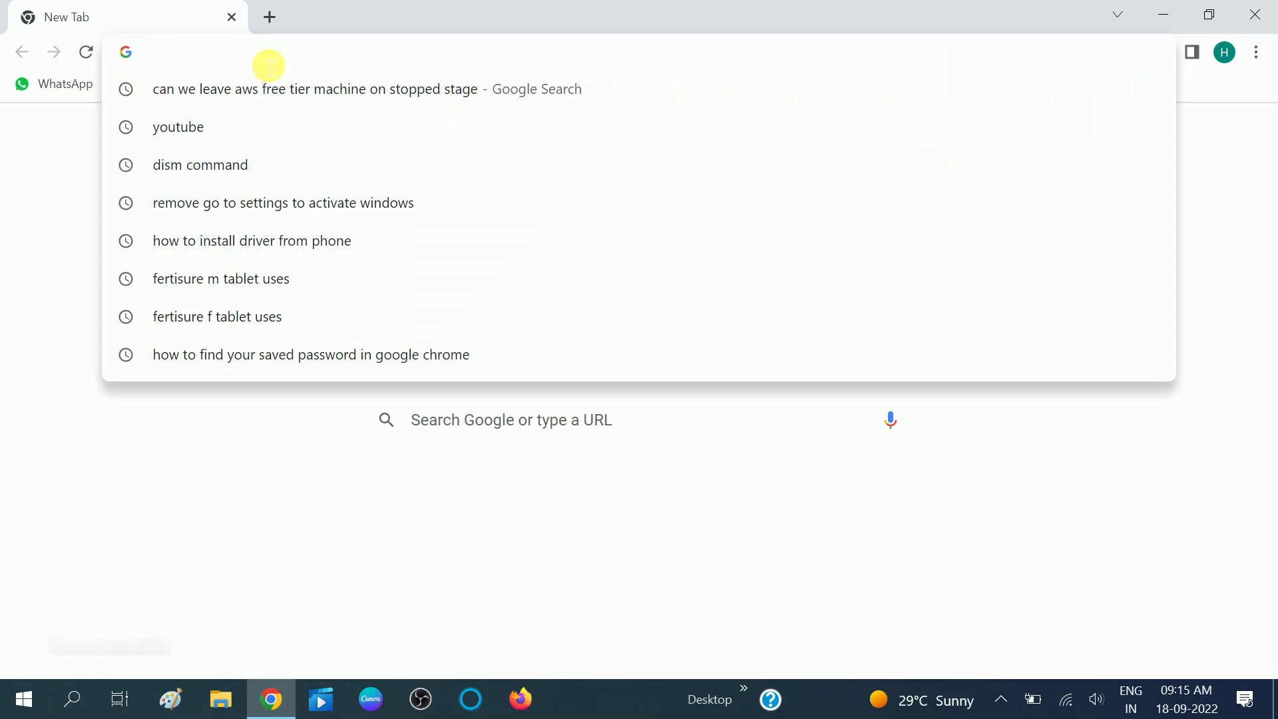
# Step: Enter 'hp driver download' in the omnibox by accepting the suggestion, then search Google
pyautogui.write('hp driver download')
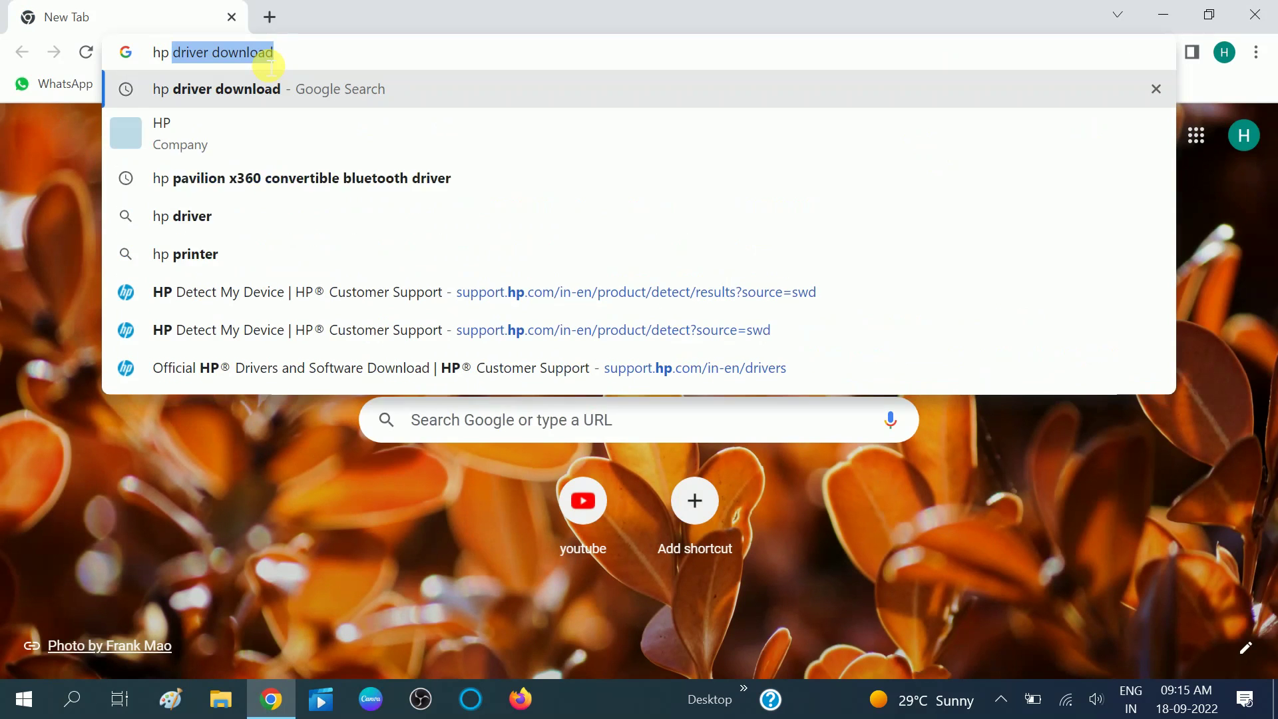
pyautogui.press('Right')
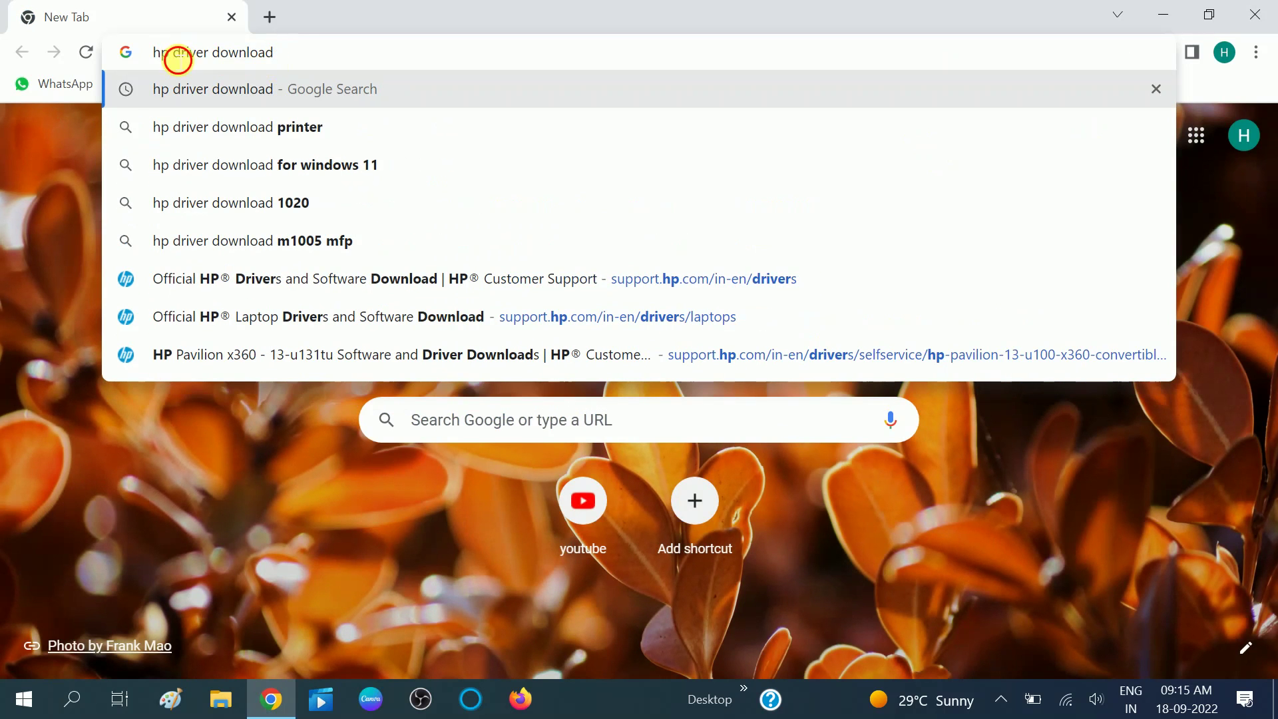
pyautogui.doubleClick(163, 58)
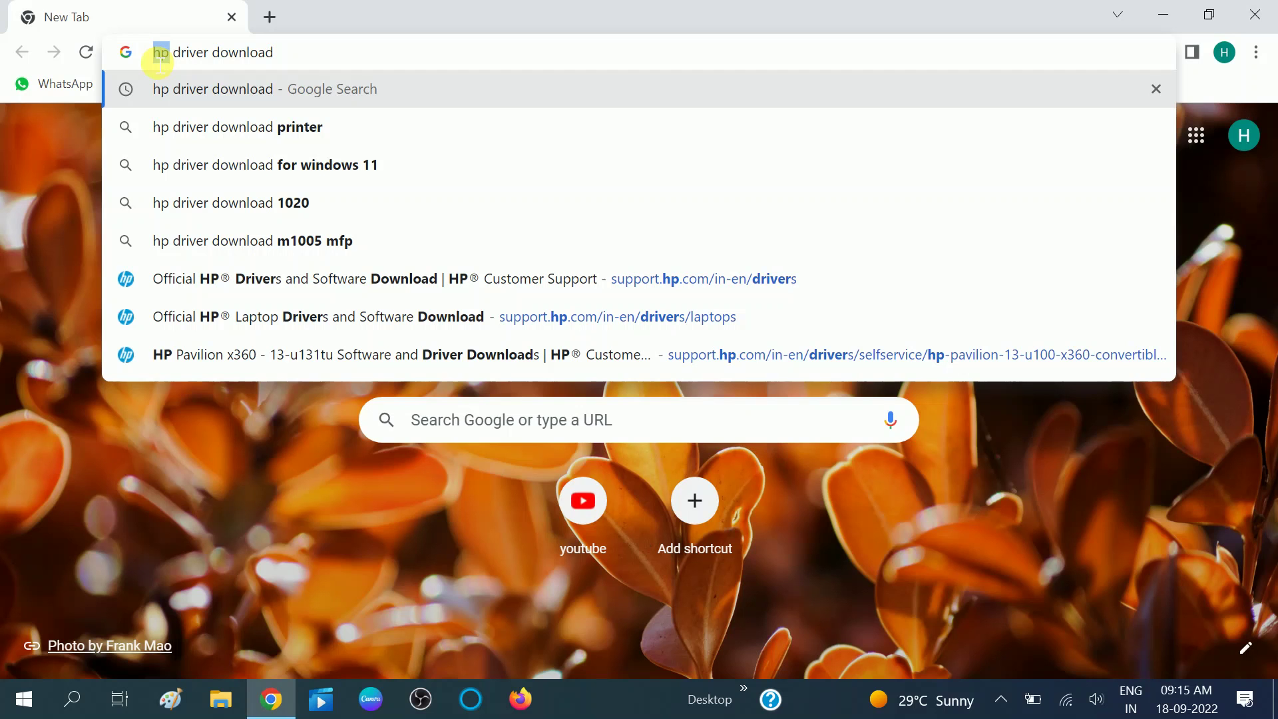
pyautogui.click(171, 59)
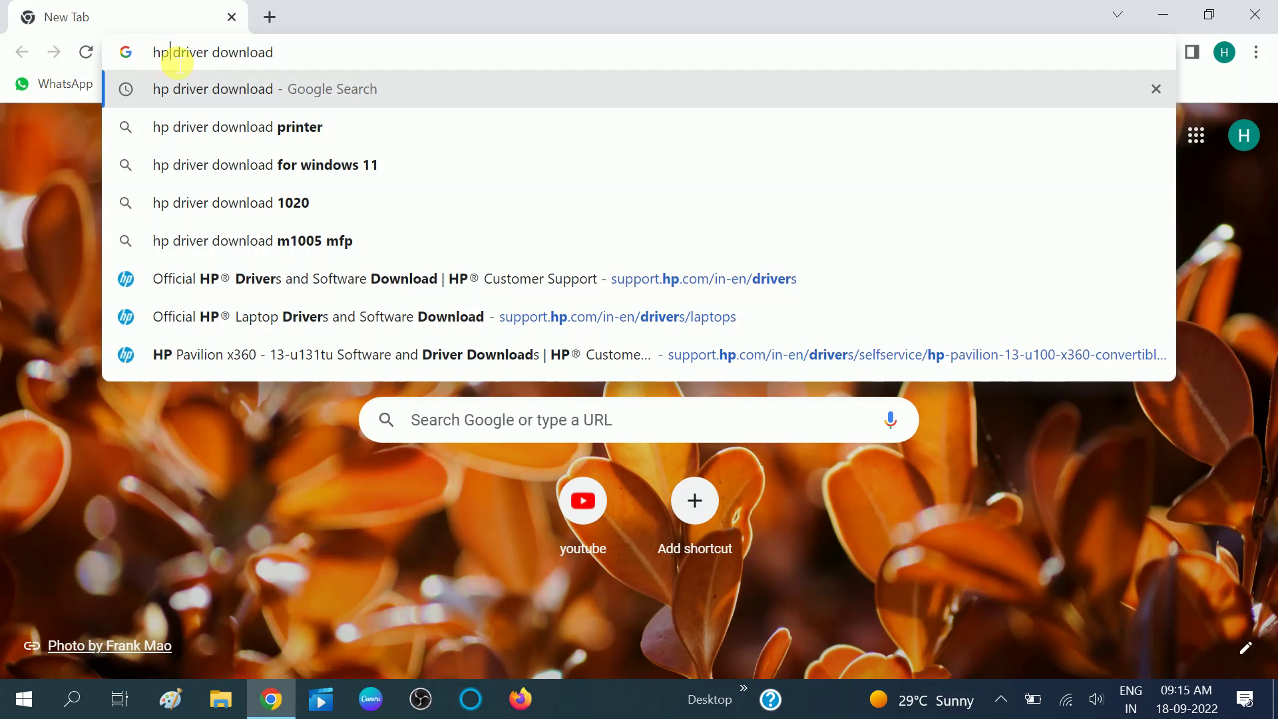
pyautogui.doubleClick(173, 60)
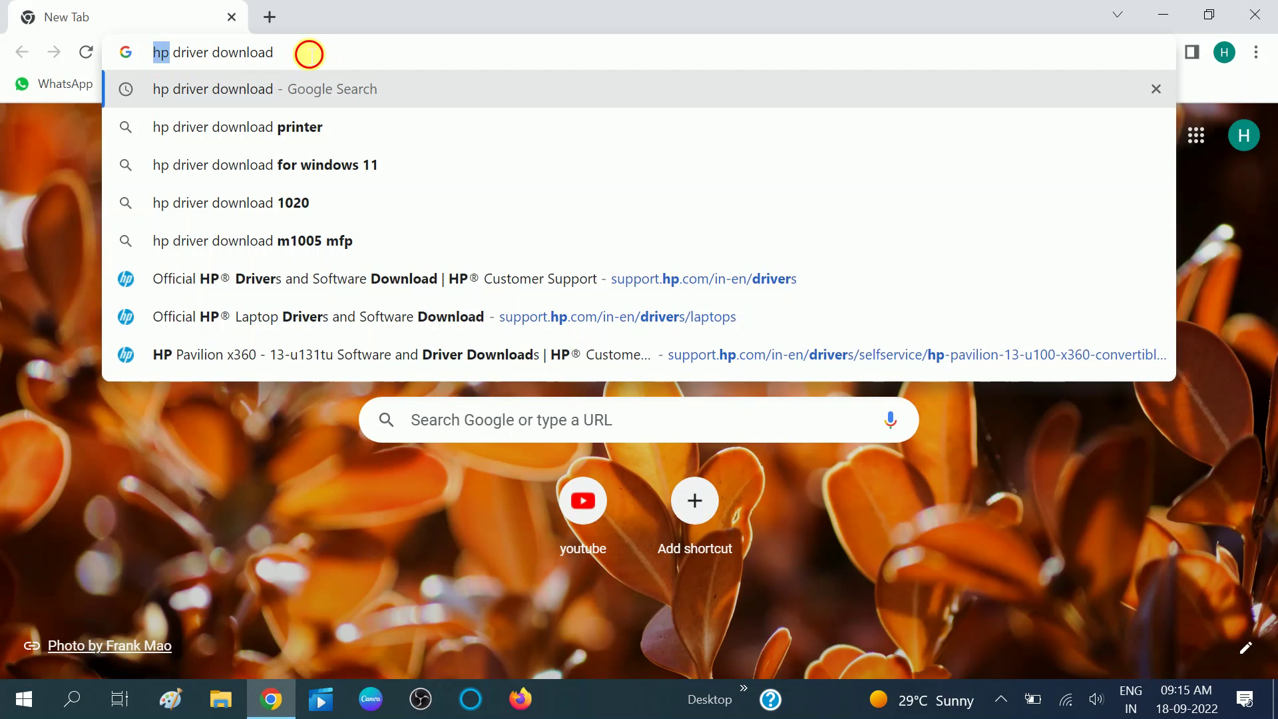
pyautogui.click(308, 54)
pyautogui.press('Return')
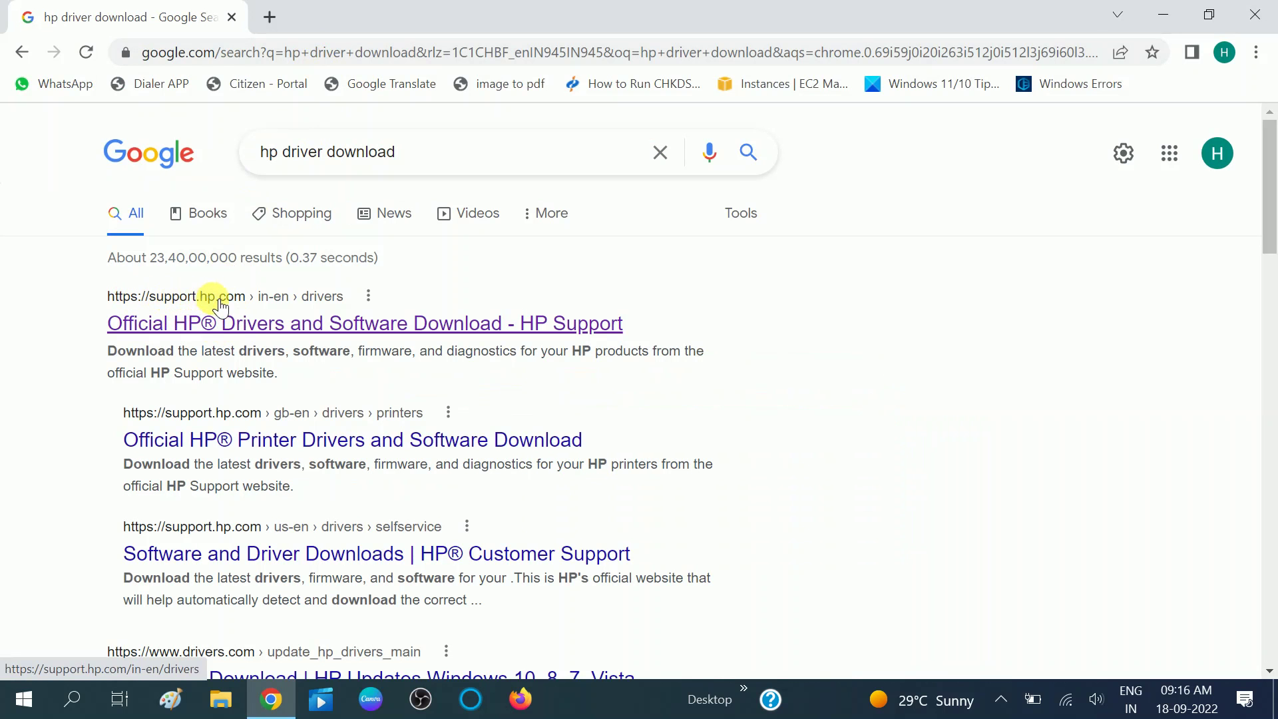
# Step: Open the official HP Drivers and Software Download search result
pyautogui.click(245, 323)
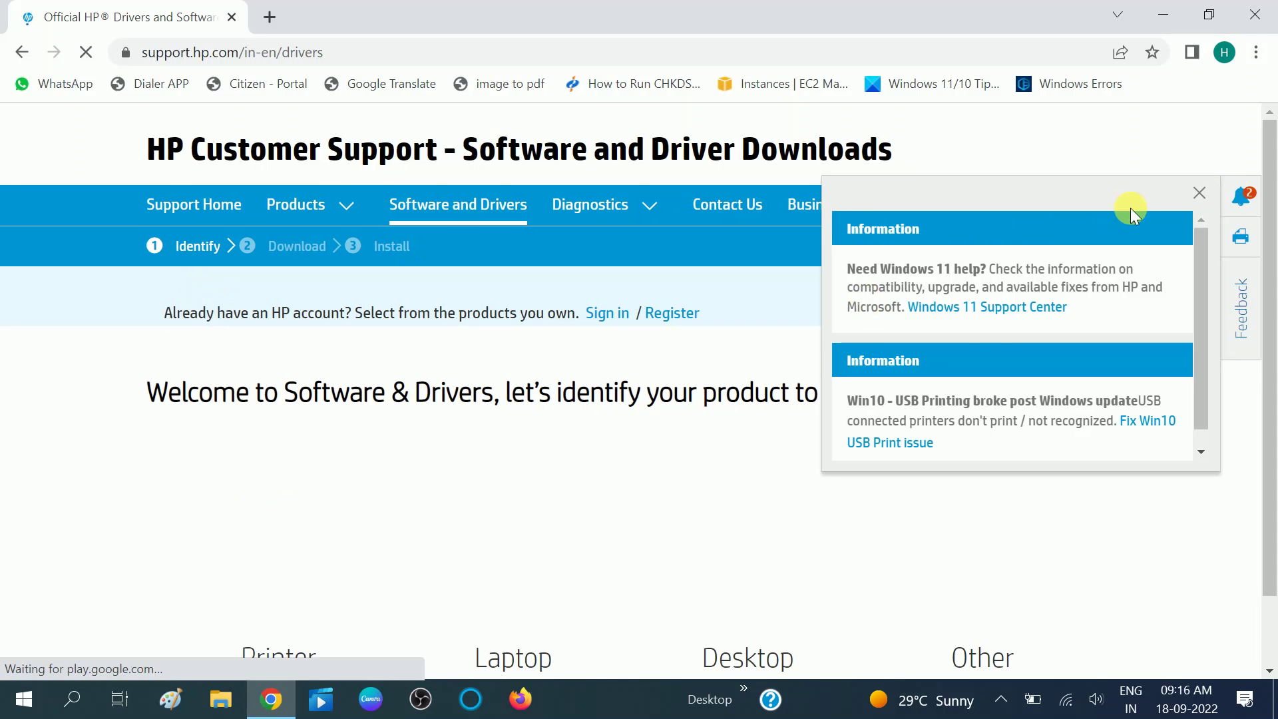
# Step: Dismiss the Information notice and choose Laptop as the product type
pyautogui.click(1215, 193)
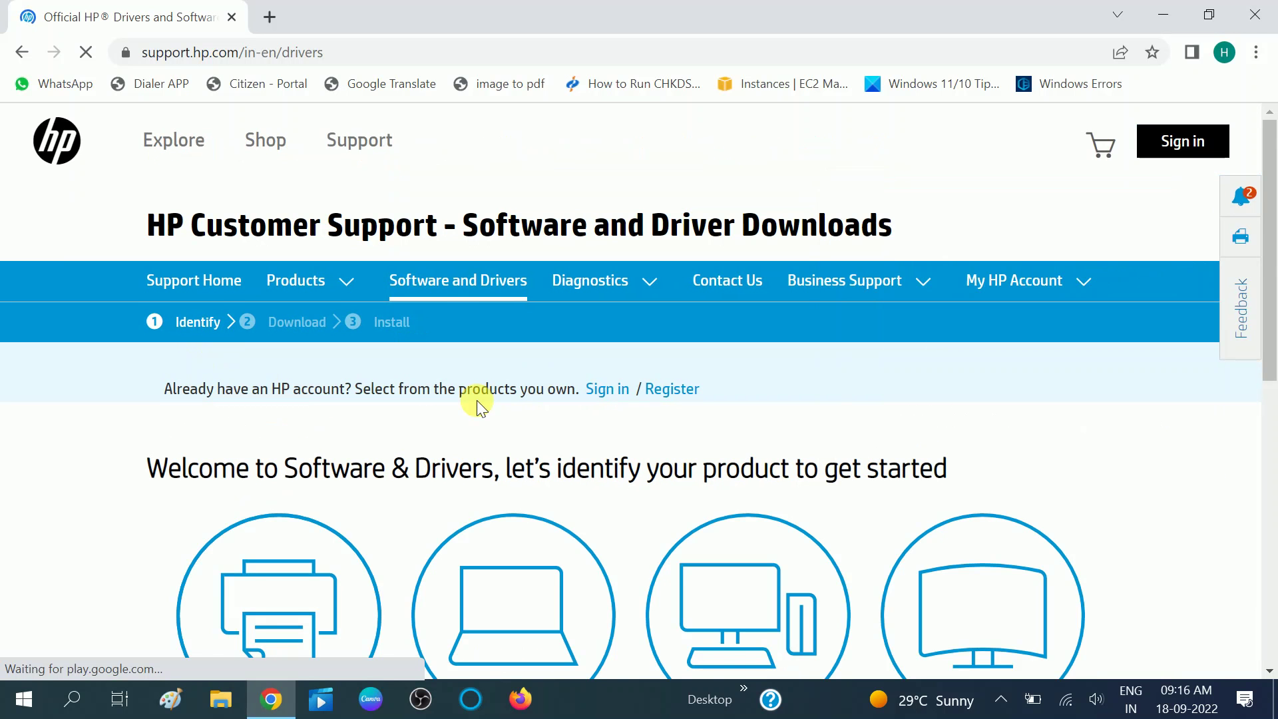
pyautogui.scroll(-3, 476, 401)
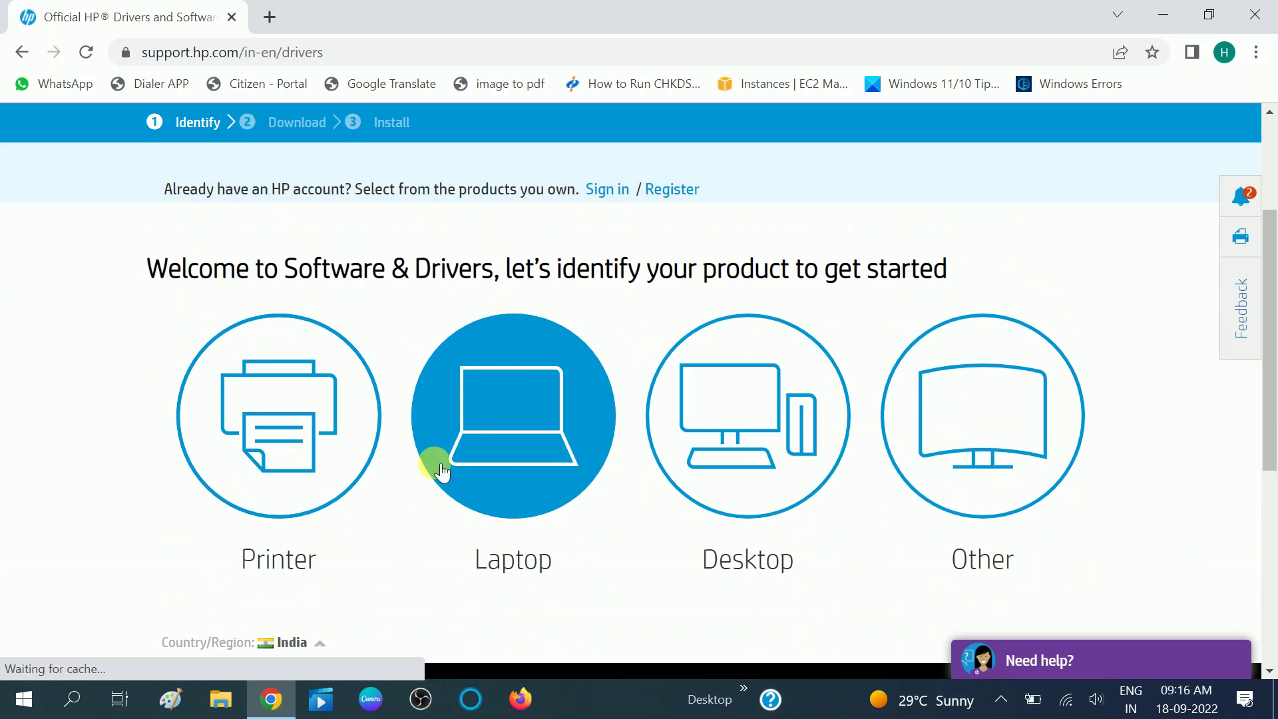
pyautogui.click(542, 436)
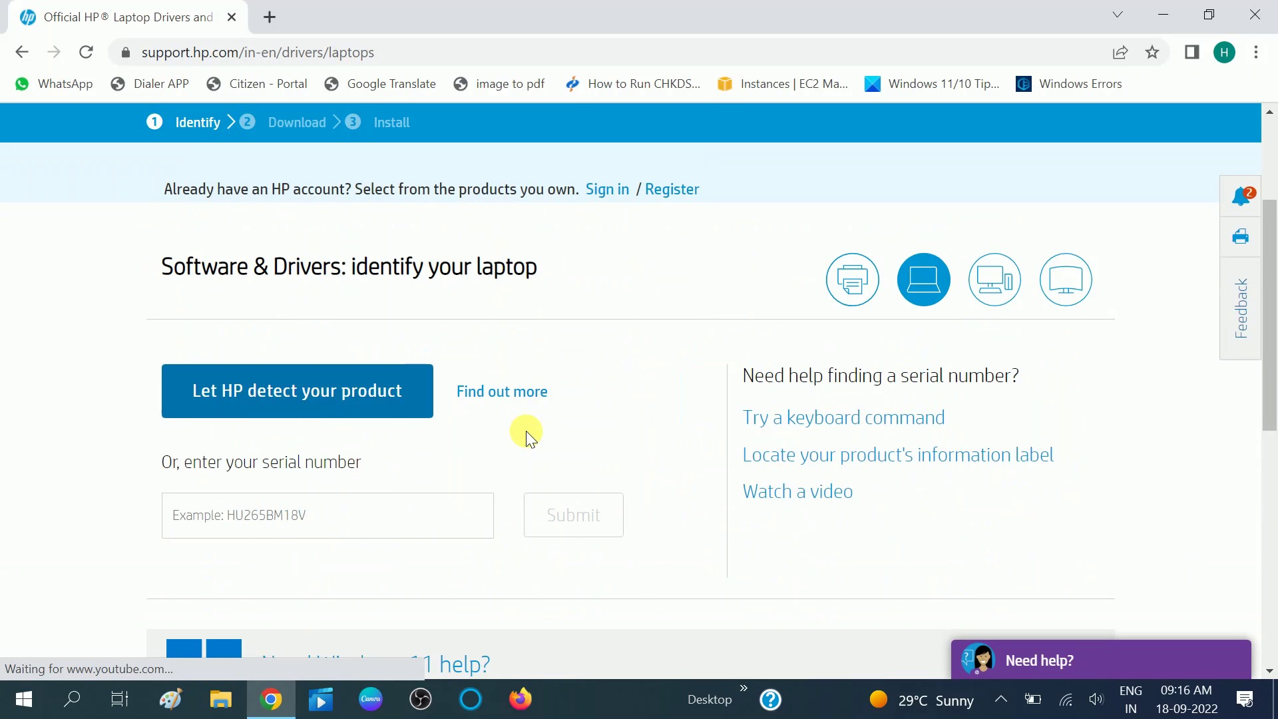
# Step: Choose 'Let HP detect your product' on the identify-your-laptop page
pyautogui.scroll(1, 526, 430)
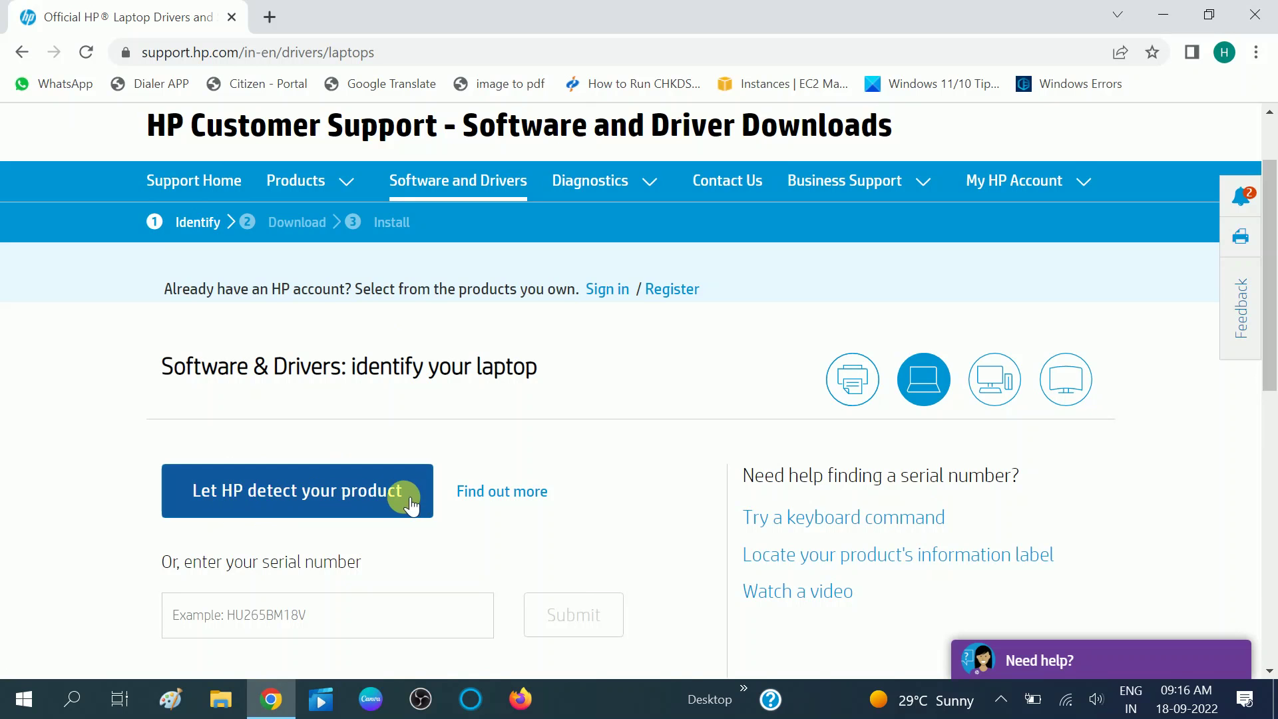
pyautogui.scroll(-3, 410, 526)
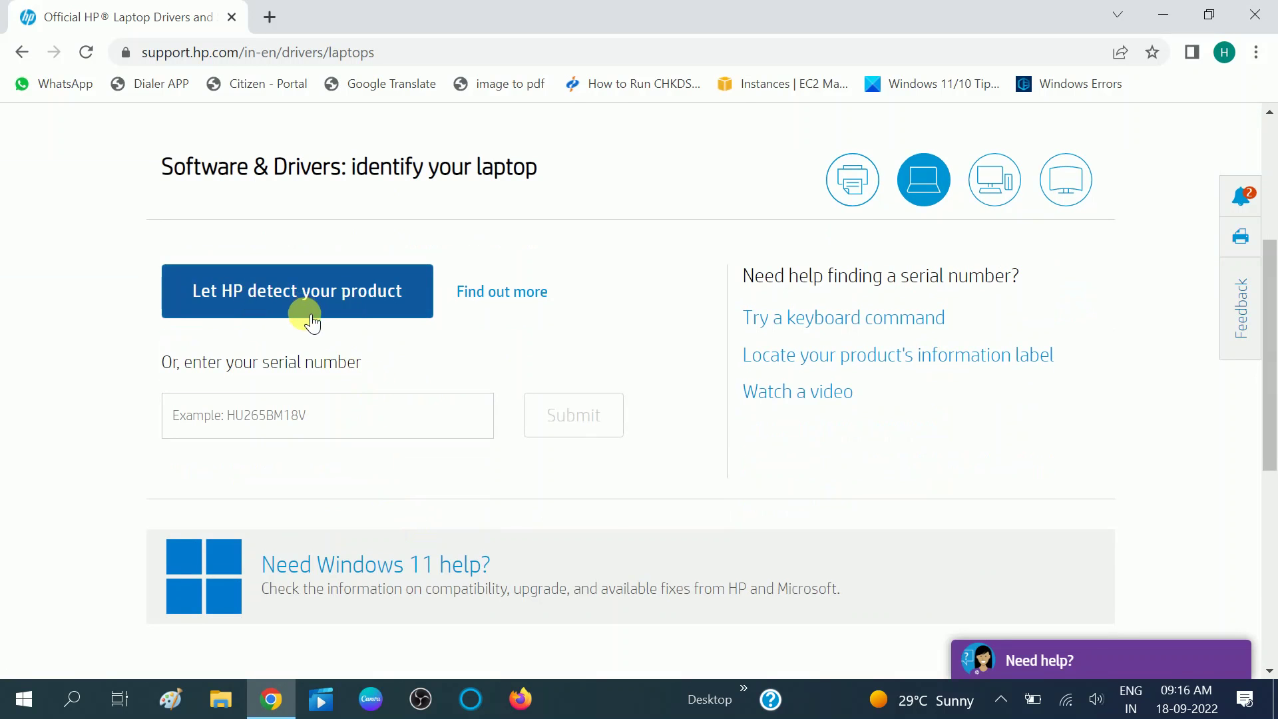
pyautogui.scroll(1, 312, 322)
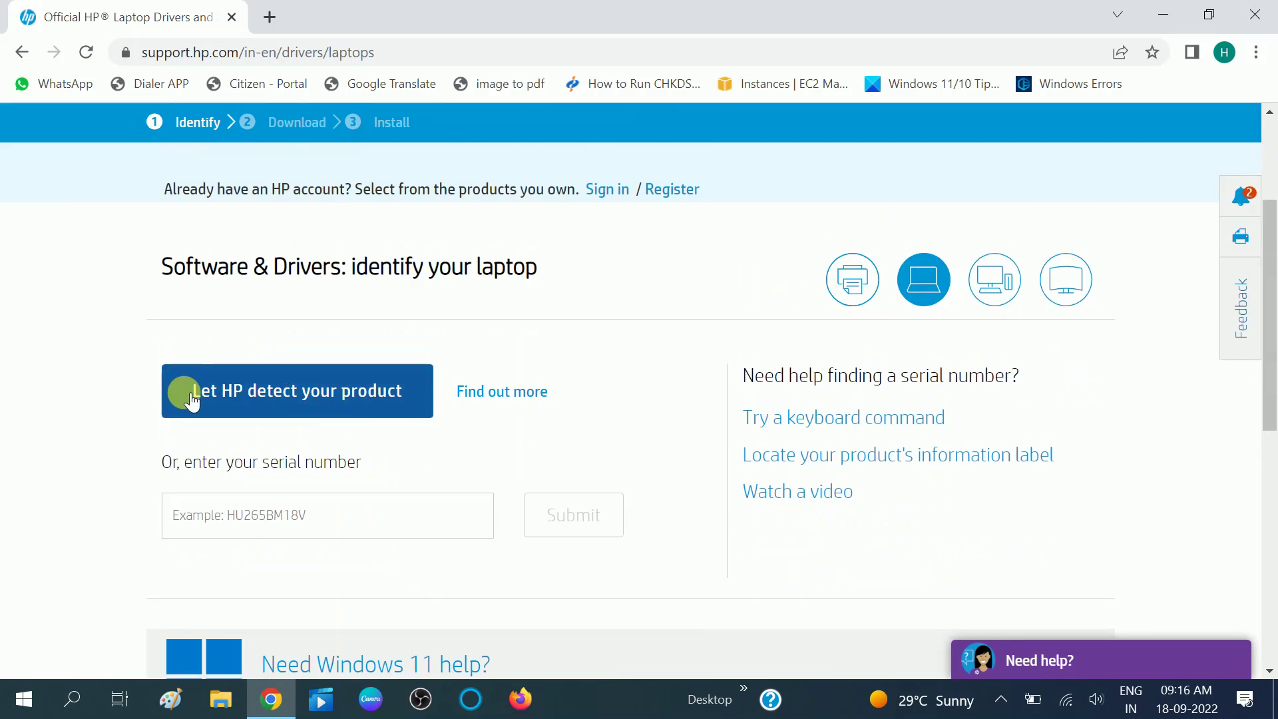
pyautogui.click(343, 403)
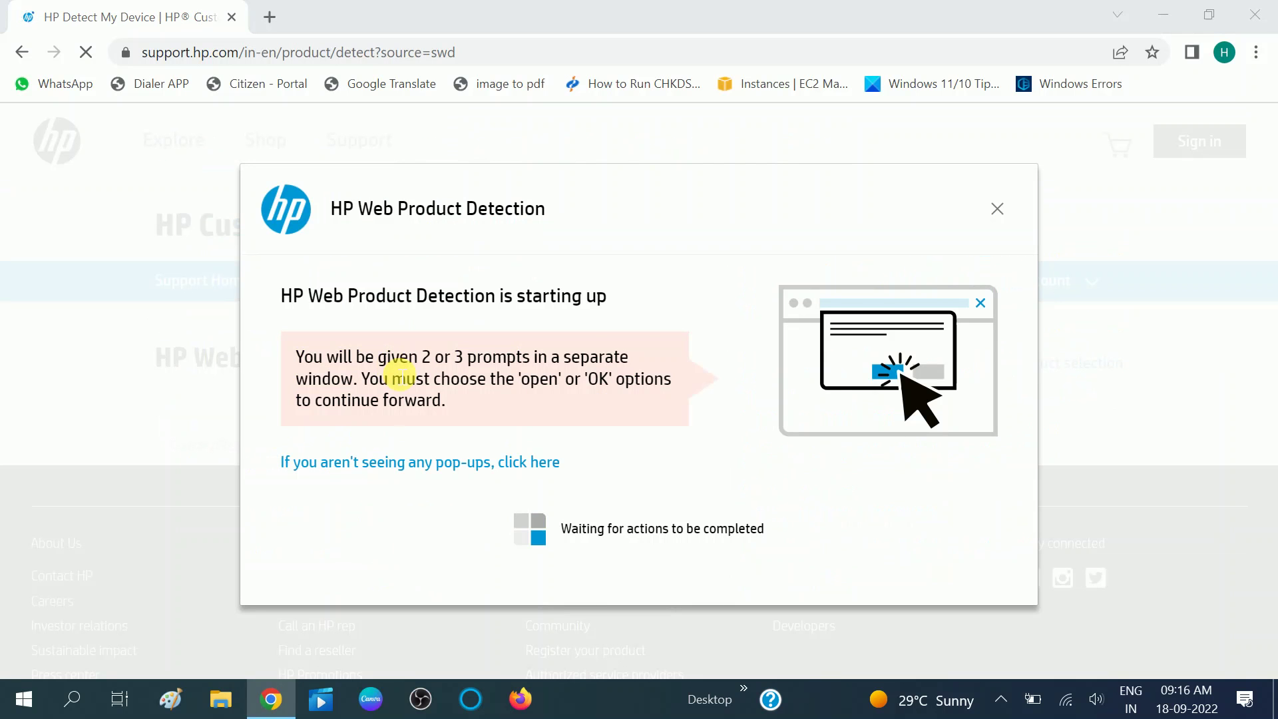
# Step: Allow the HP Web Product Detection tool to run
pyautogui.click(785, 422)
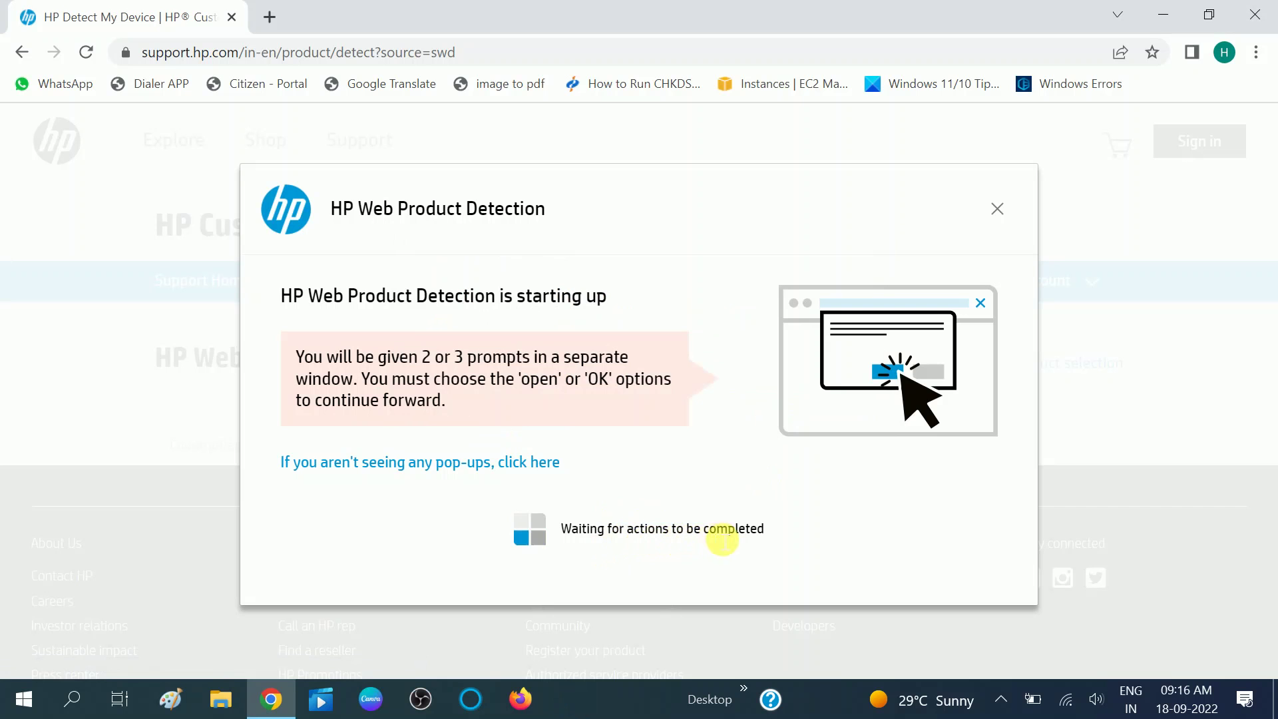
pyautogui.moveTo(764, 528); pyautogui.dragTo(642, 529)
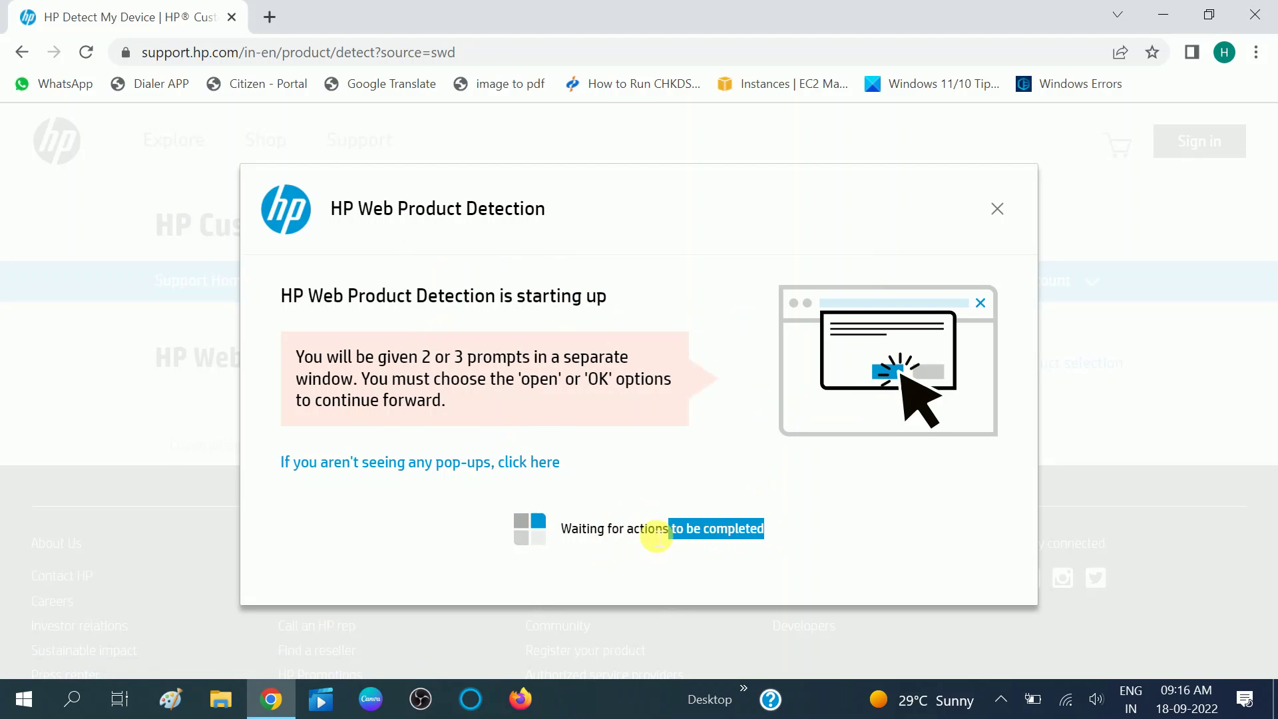
# Step: Select the detected HP Pavilion x360 - 13-u131tu product card
pyautogui.scroll(-1, 534, 449)
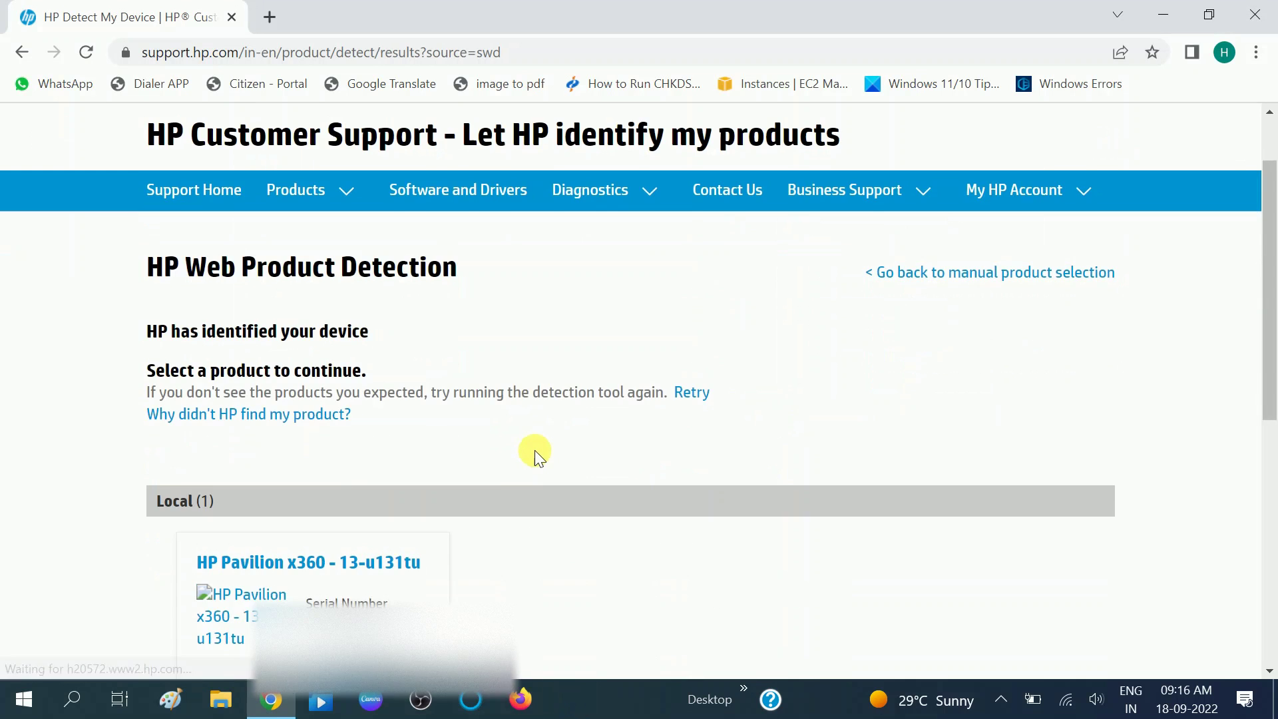
pyautogui.scroll(-3, 427, 412)
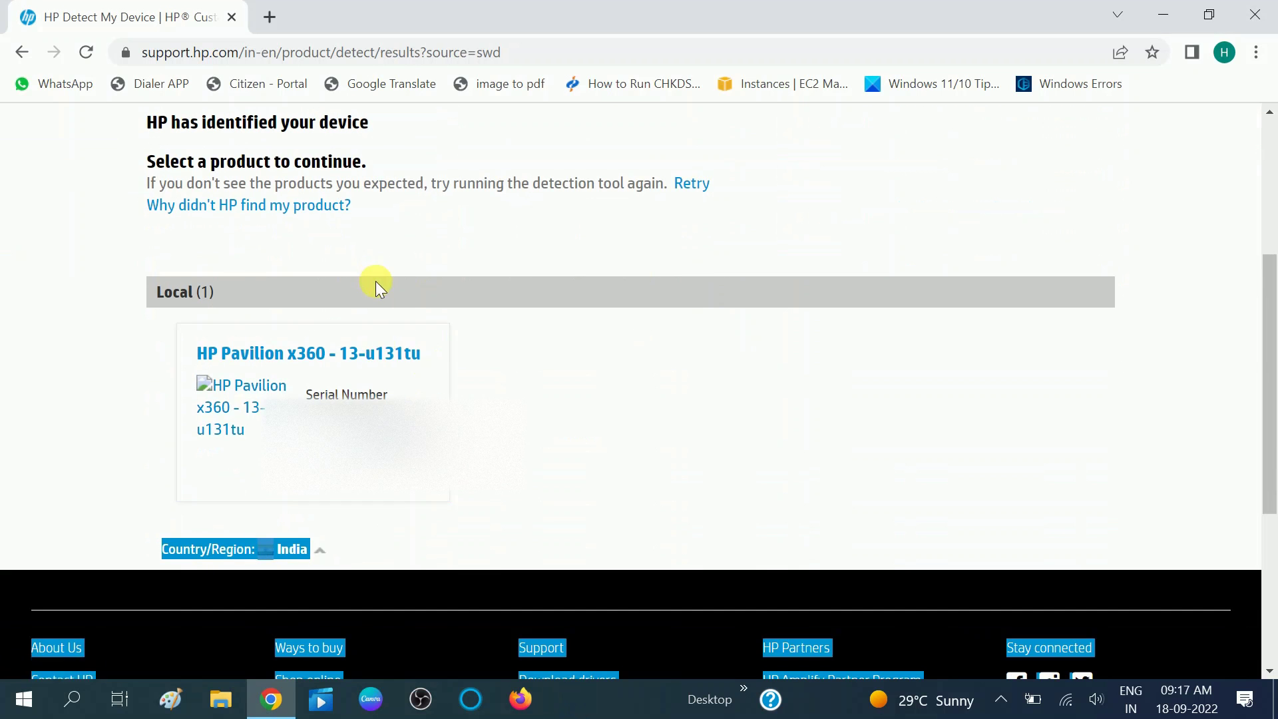
pyautogui.scroll(1, 374, 282)
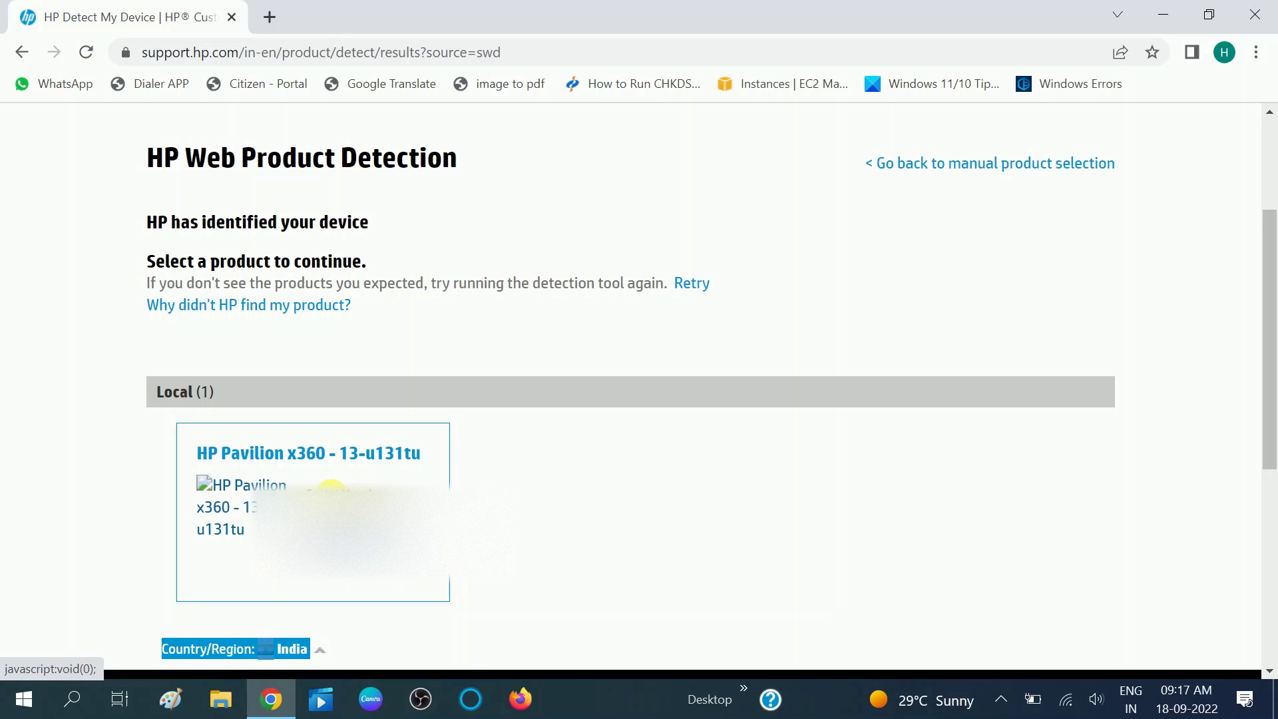
pyautogui.click(337, 486)
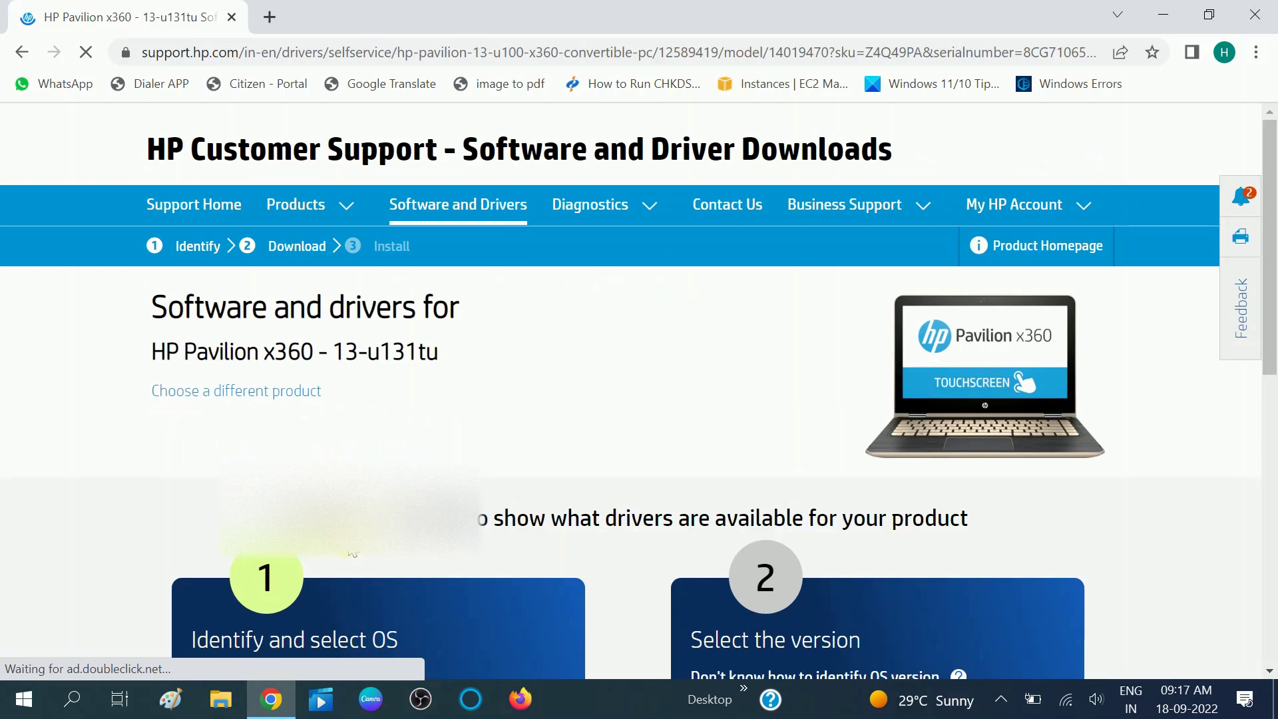
# Step: Set the driver page's operating system to Windows 10, version Windows 10 (64-bit)
pyautogui.scroll(-5, 455, 413)
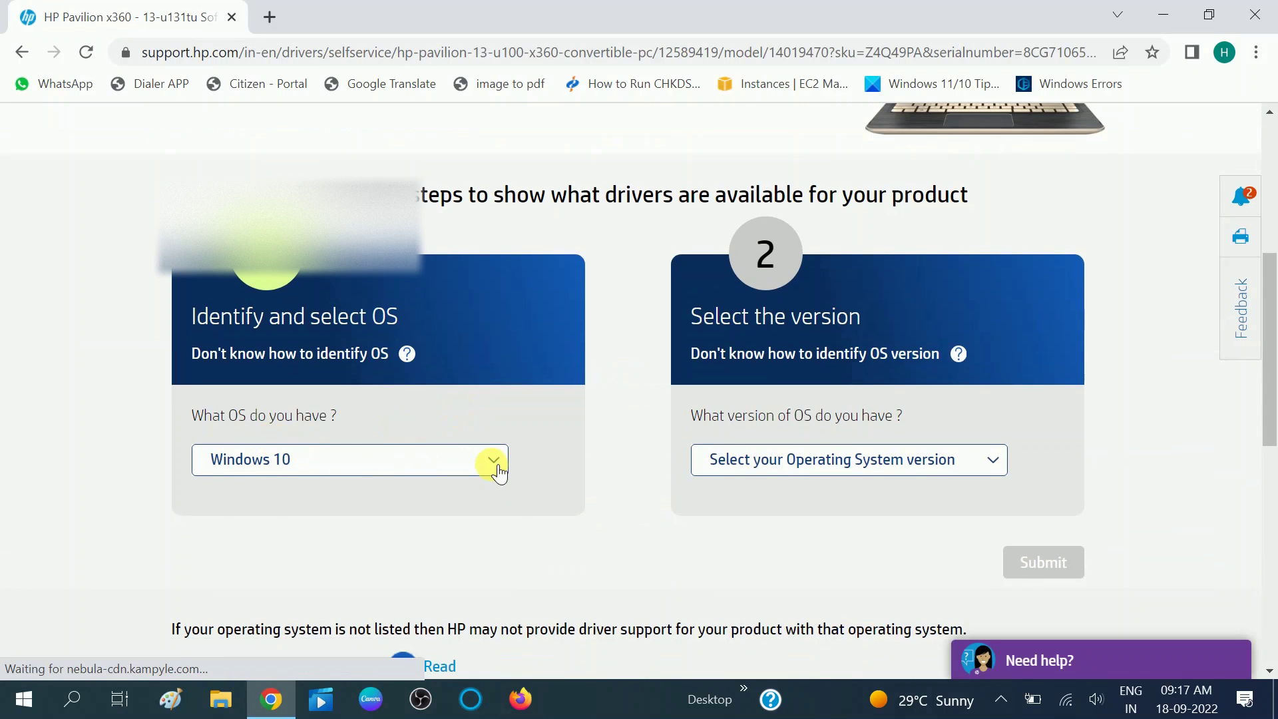
pyautogui.click(385, 465)
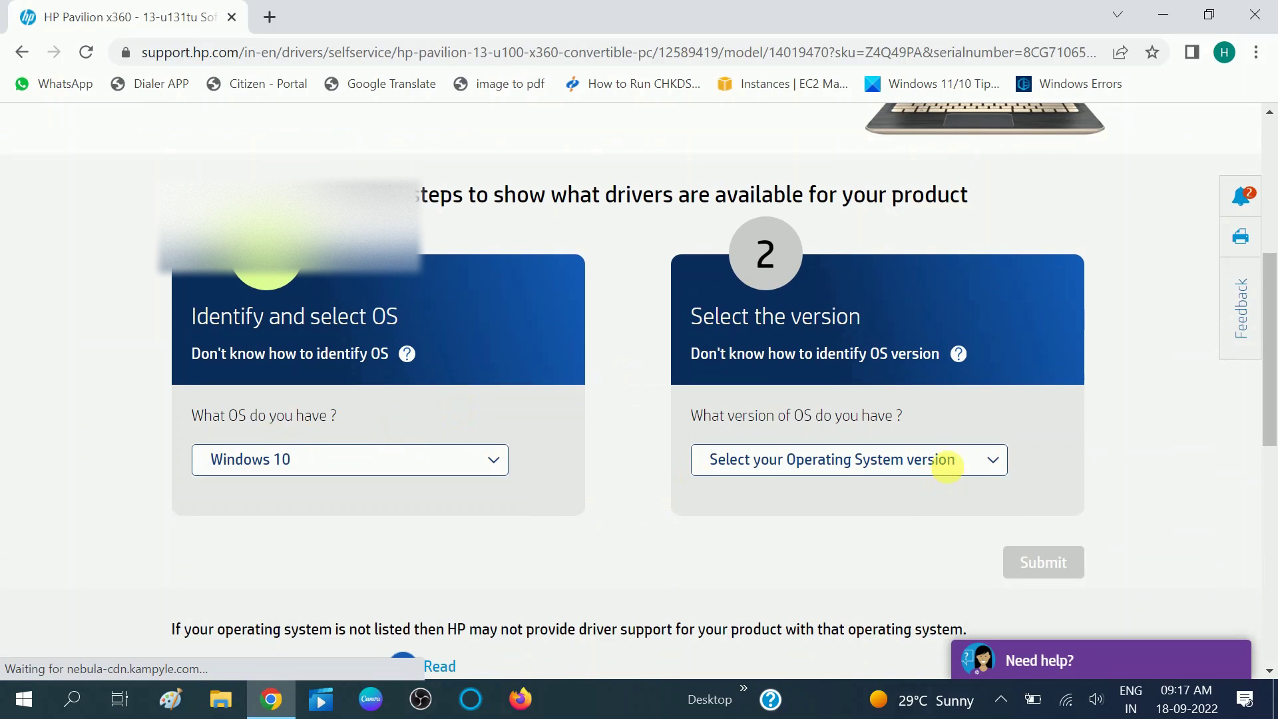
pyautogui.click(946, 466)
pyautogui.click(776, 504)
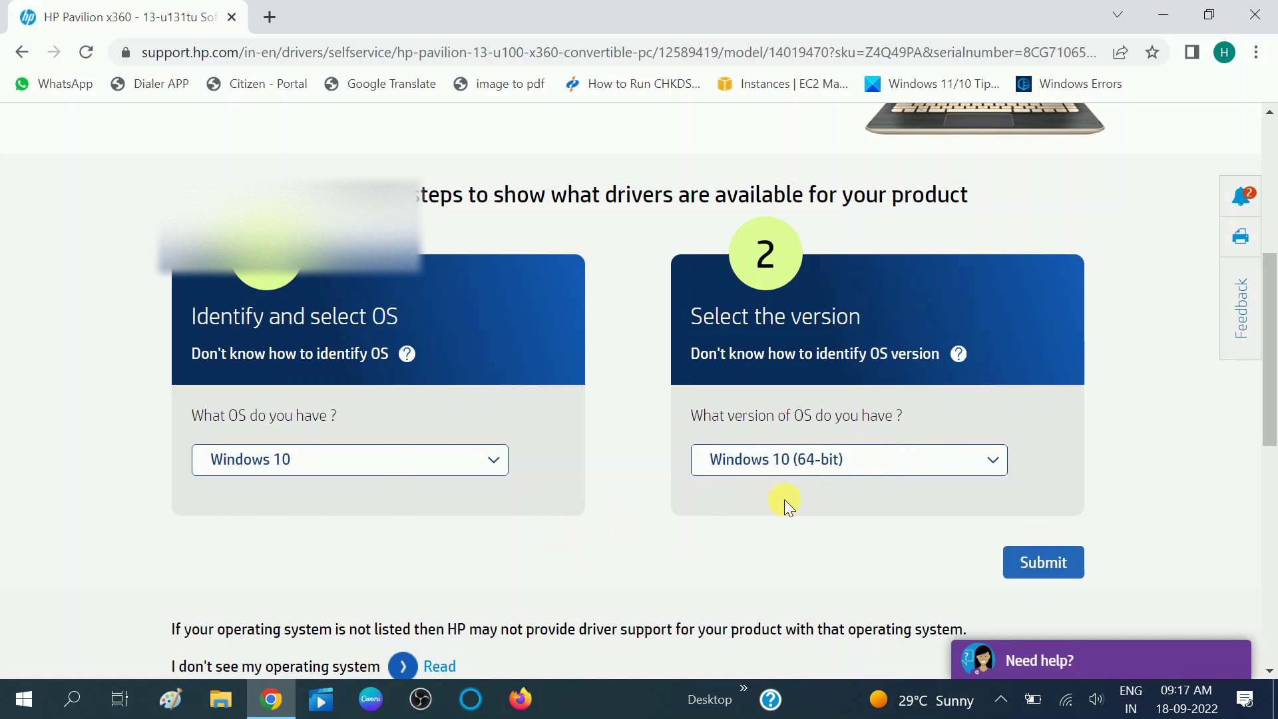
pyautogui.press('super+r')
# Step: Run winver to confirm Windows 10 Pro Version 21H2, OS Build 19044.1889
pyautogui.moveTo(279, 462); pyautogui.dragTo(399, 420)
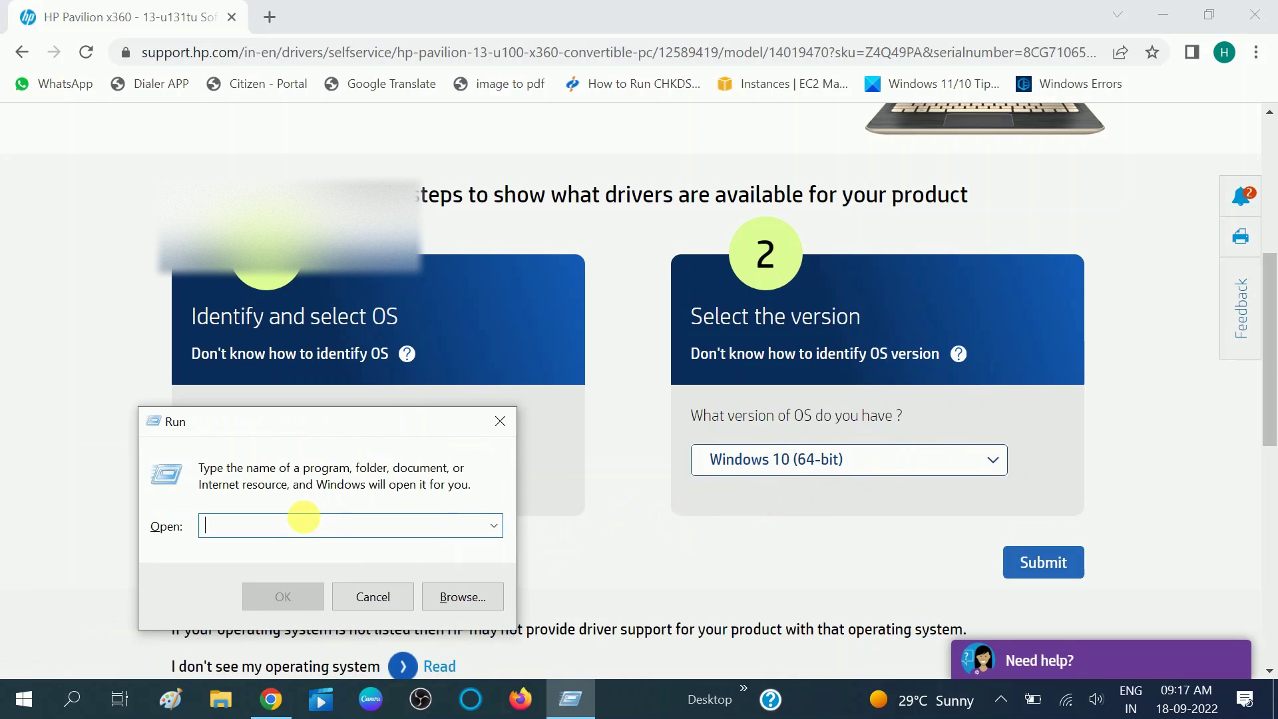
pyautogui.write('wi')
pyautogui.write('nver')
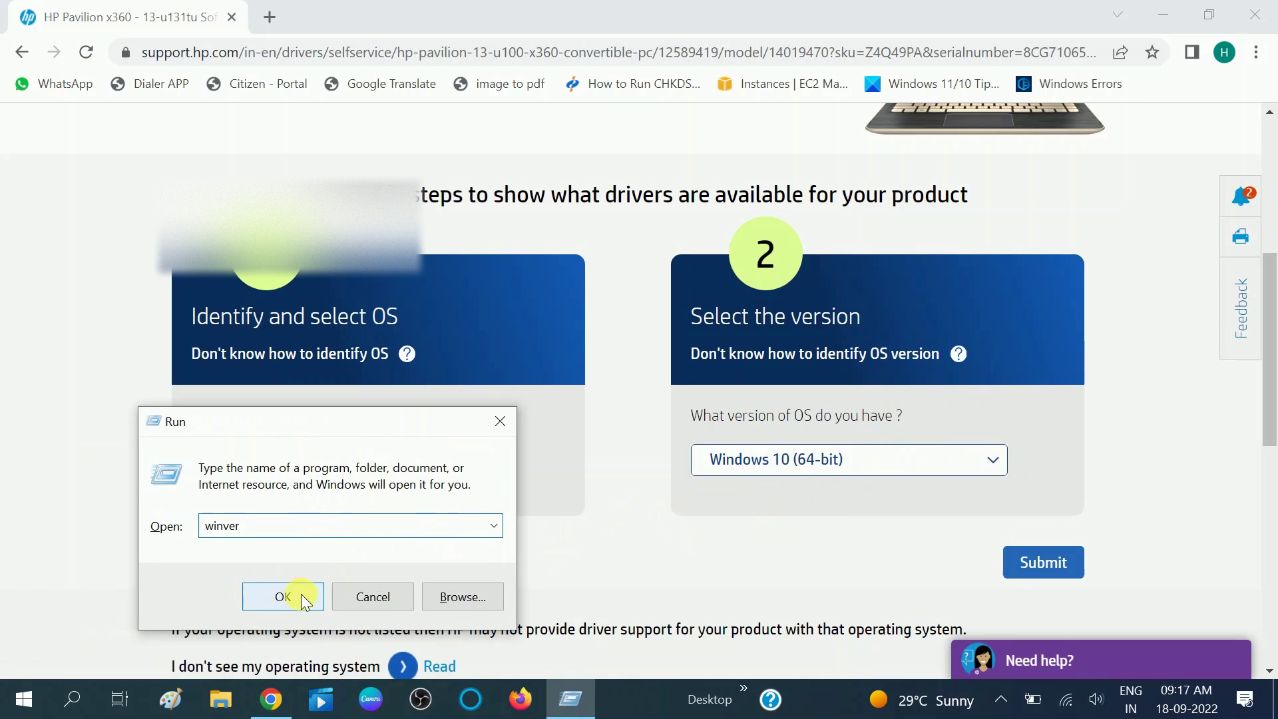
pyautogui.click(301, 593)
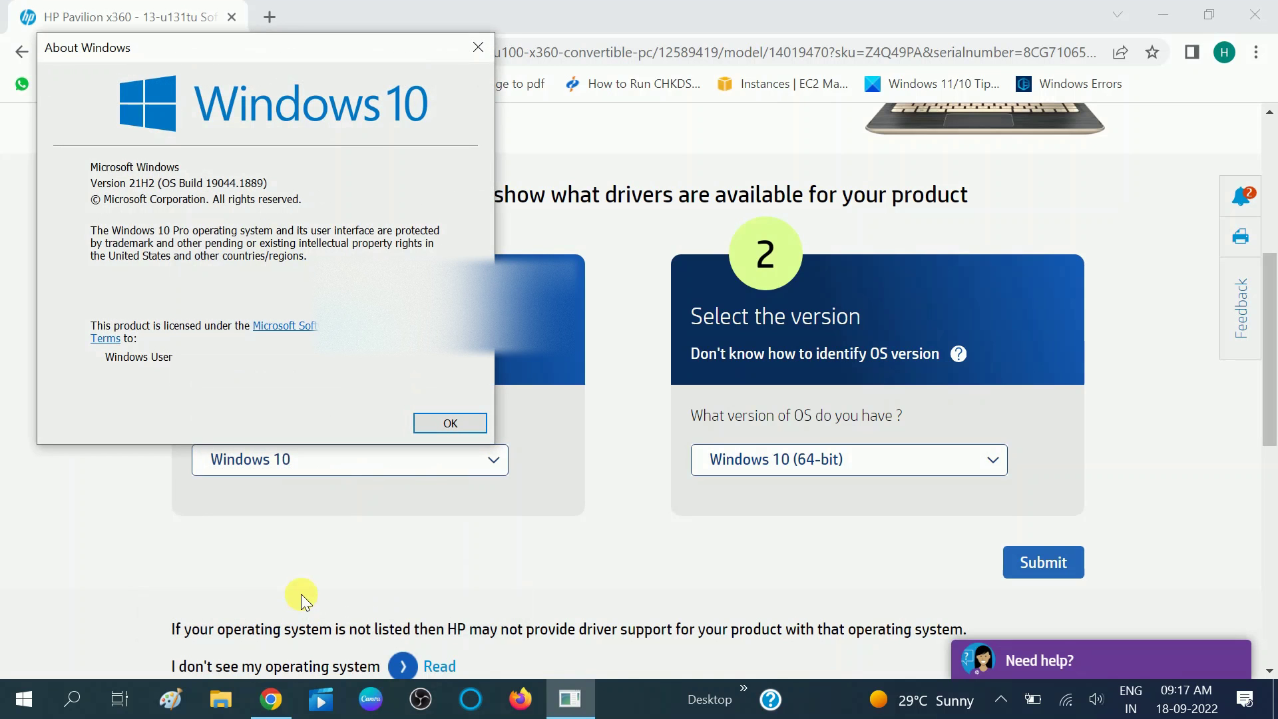
pyautogui.moveTo(294, 49); pyautogui.dragTo(537, 217)
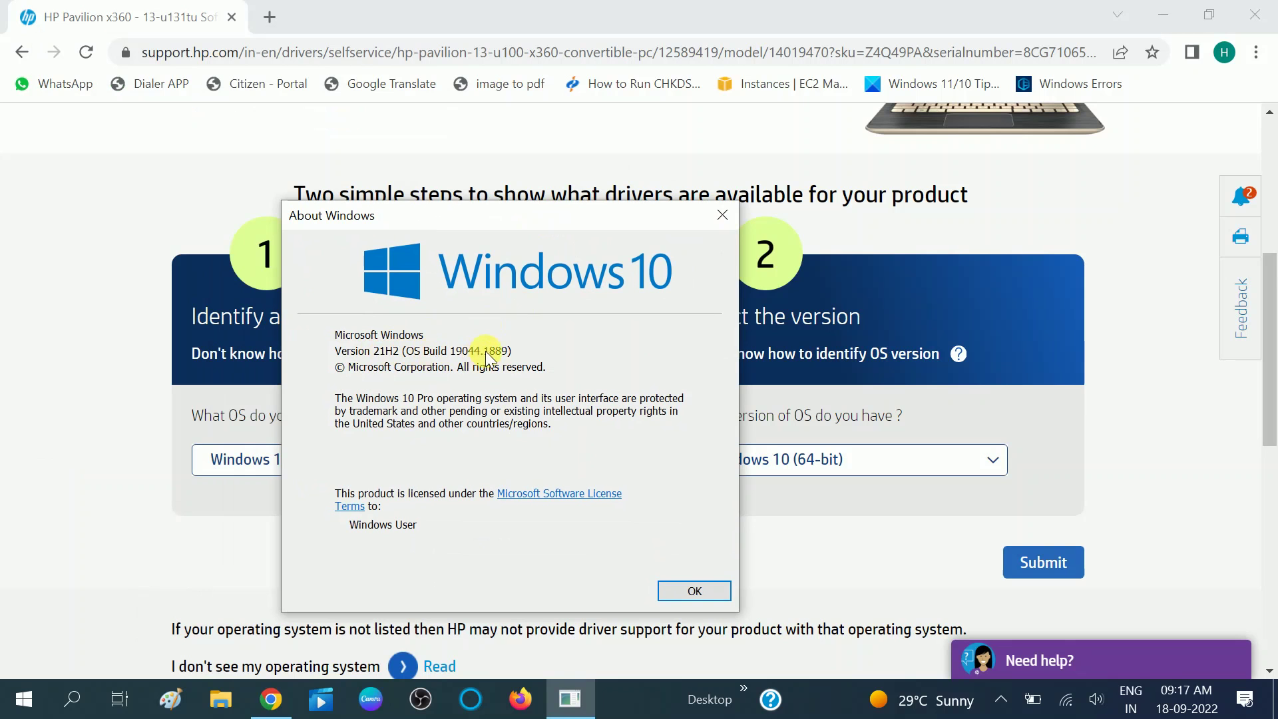
# Step: Close About Windows and submit Windows 10 (64-bit) to list matching drivers
pyautogui.click(723, 218)
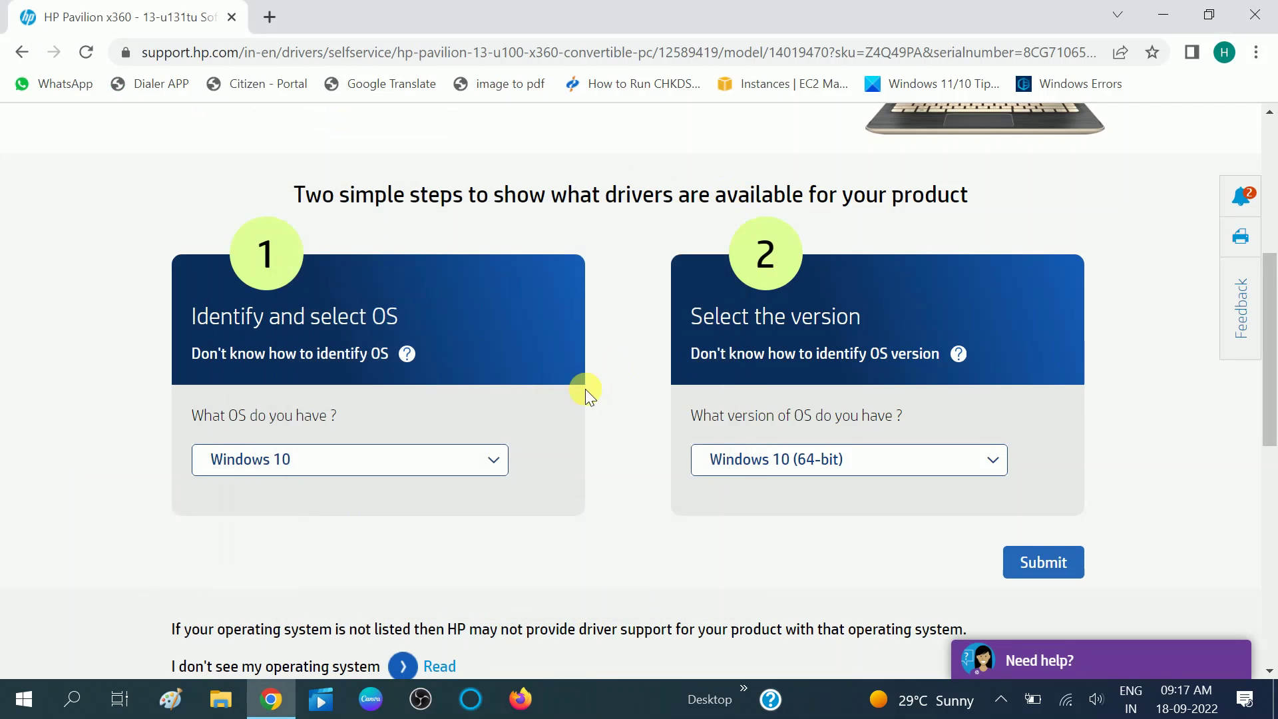
pyautogui.click(1039, 563)
pyautogui.scroll(-5, 689, 505)
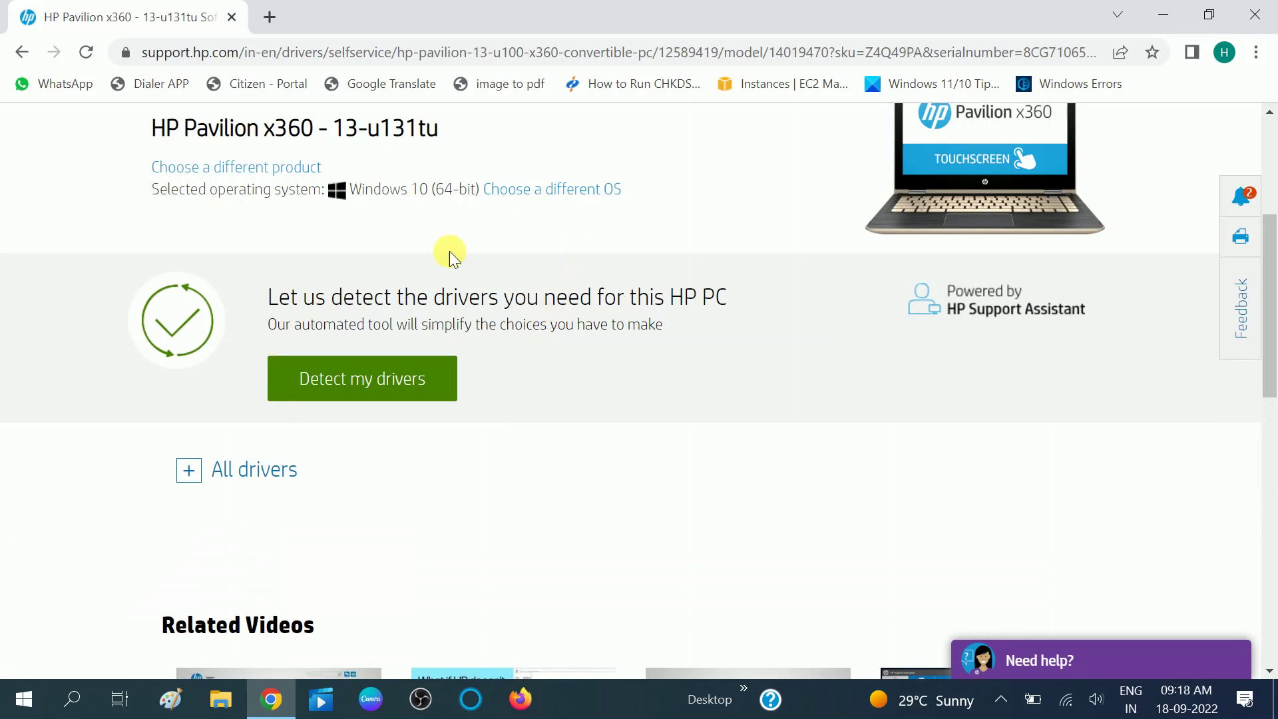
# Step: Expand All drivers and browse categories such as BIOS, Diagnostic and Driver-Audio
pyautogui.click(188, 472)
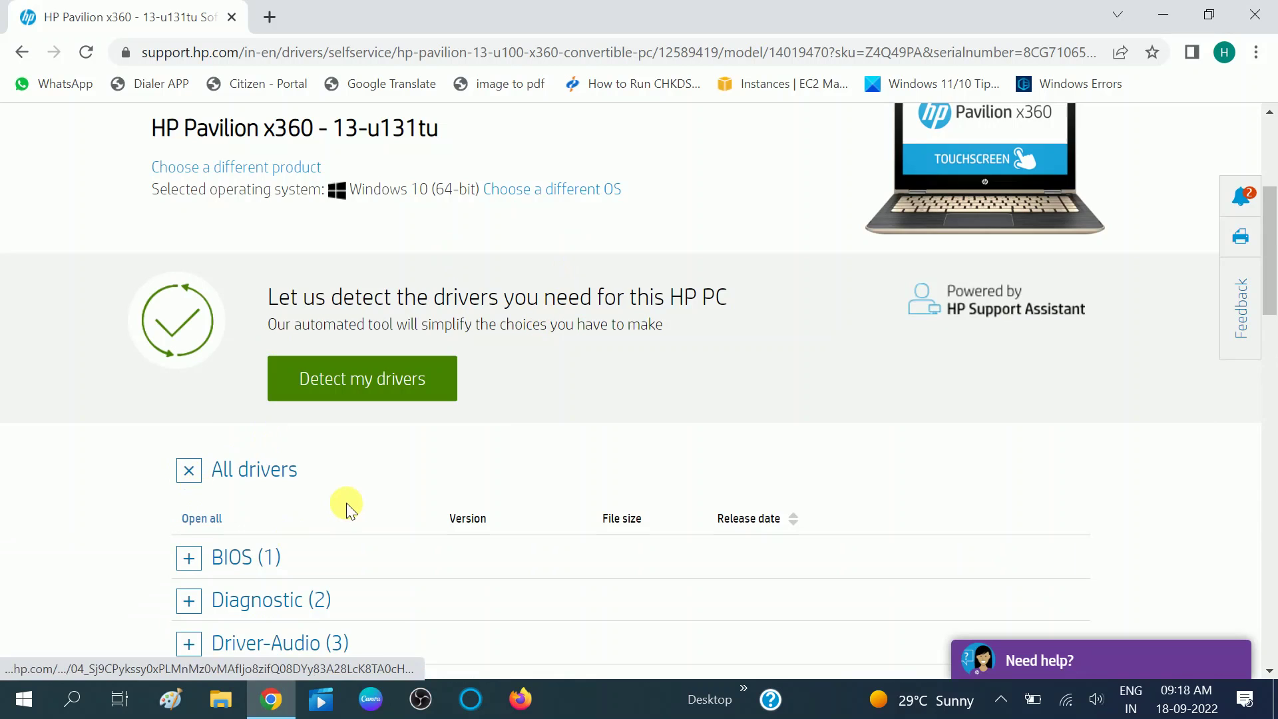
pyautogui.scroll(-4, 346, 501)
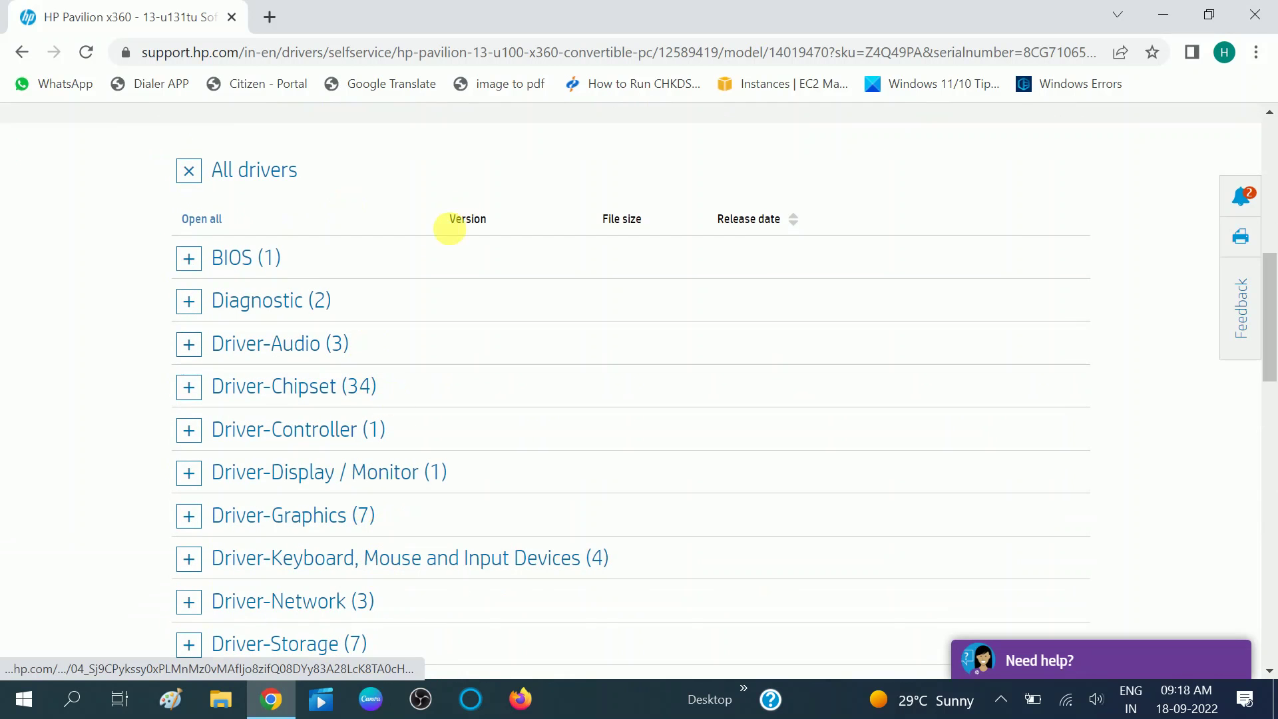
pyautogui.scroll(-4, 416, 493)
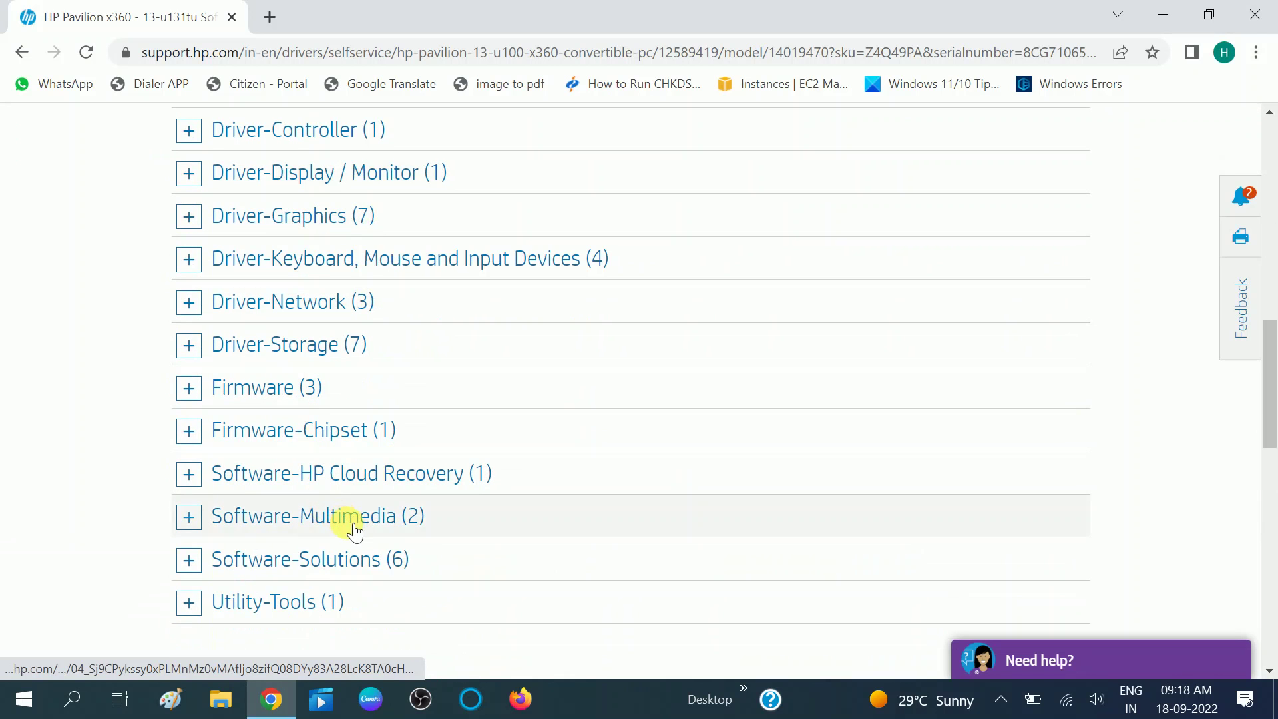
pyautogui.scroll(10, 353, 530)
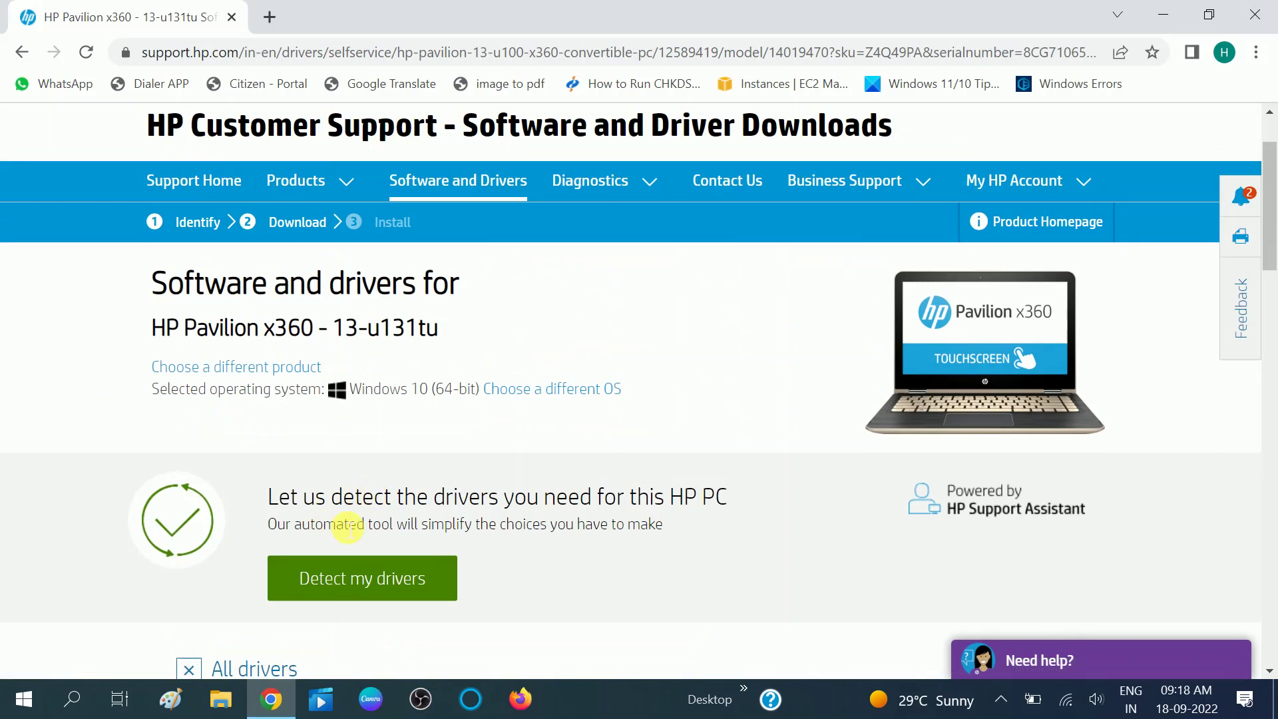
pyautogui.scroll(-2, 391, 493)
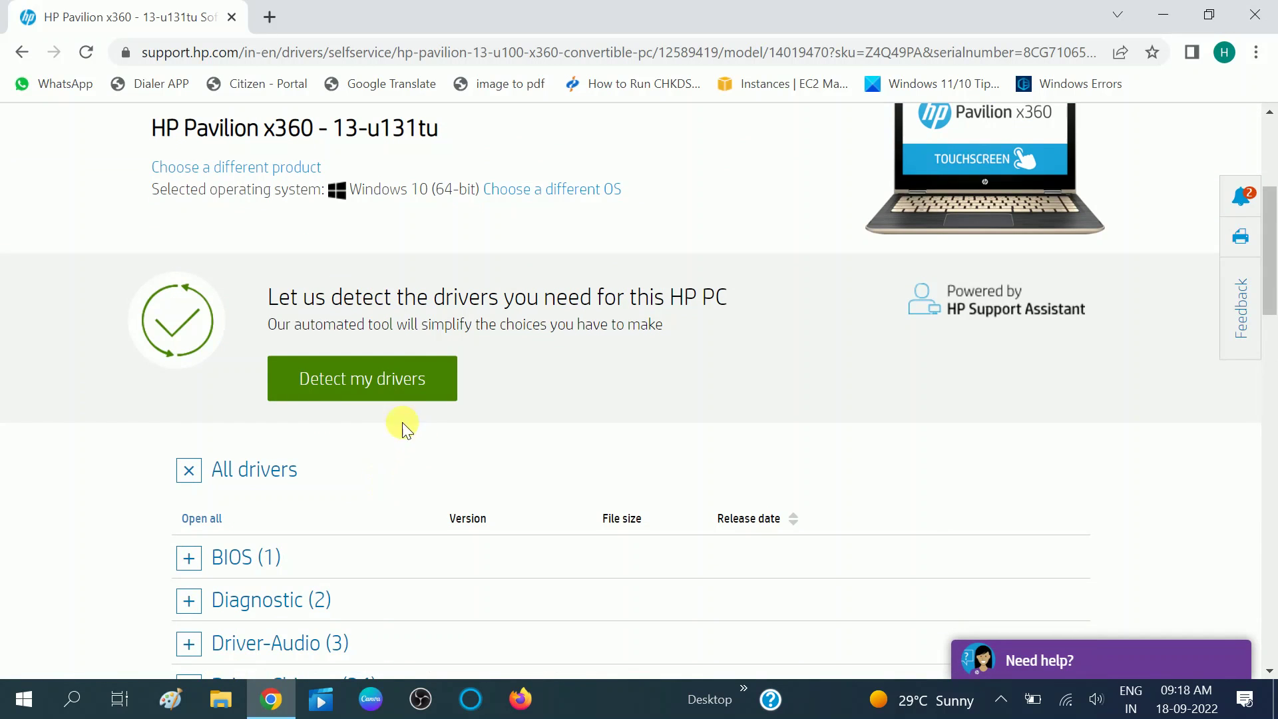
# Step: Run HP driver detection, allow it, and highlight the success message saying no new drivers are needed
pyautogui.click(380, 390)
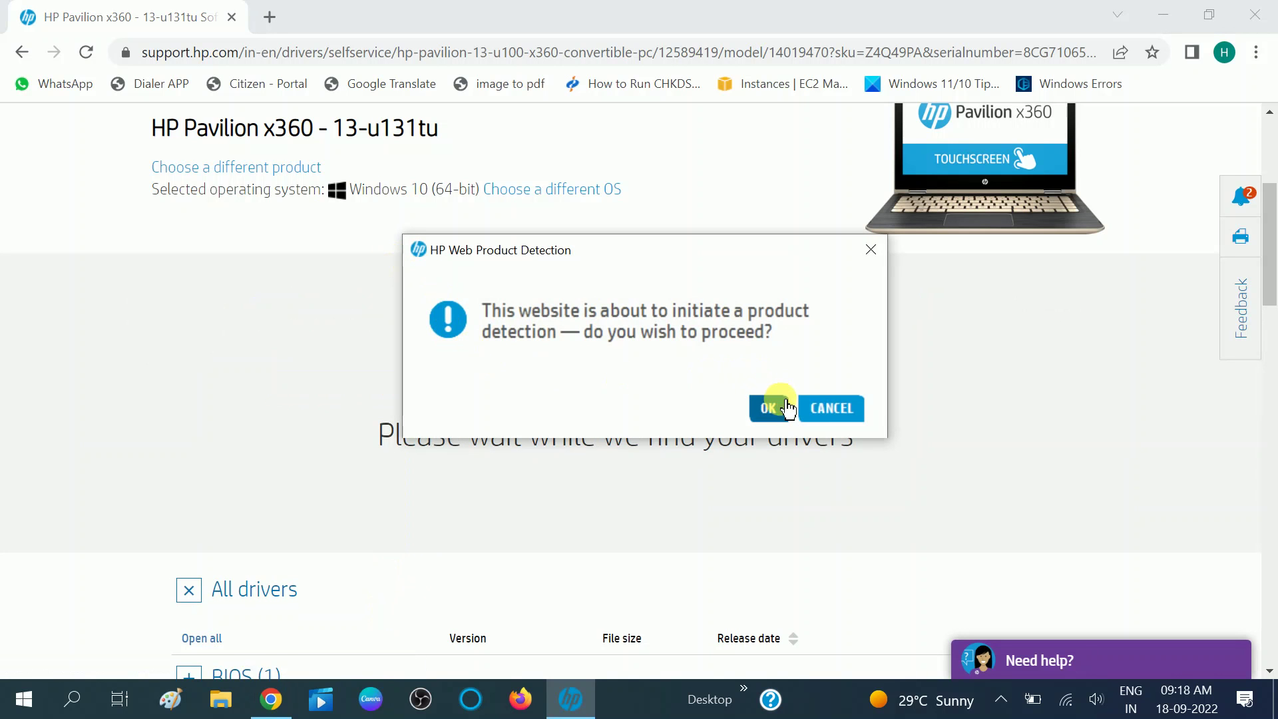
pyautogui.click(781, 416)
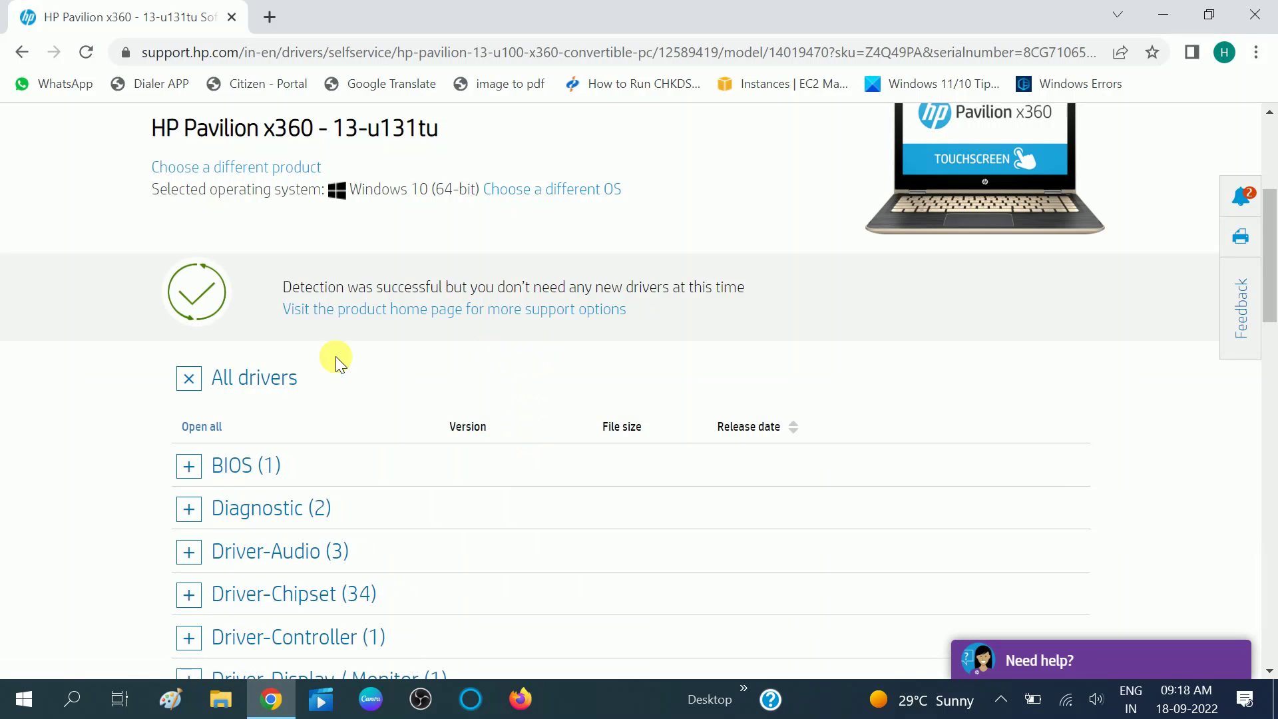
pyautogui.moveTo(283, 287); pyautogui.dragTo(750, 304)
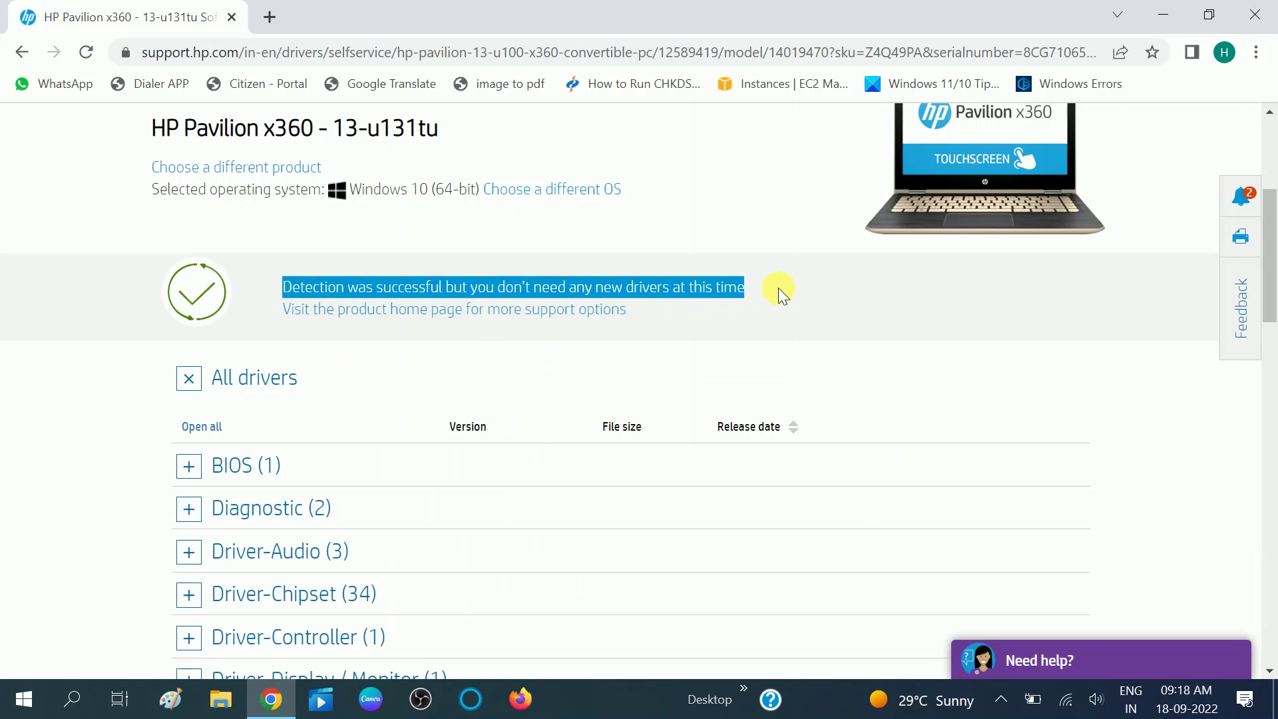
pyautogui.click(777, 287)
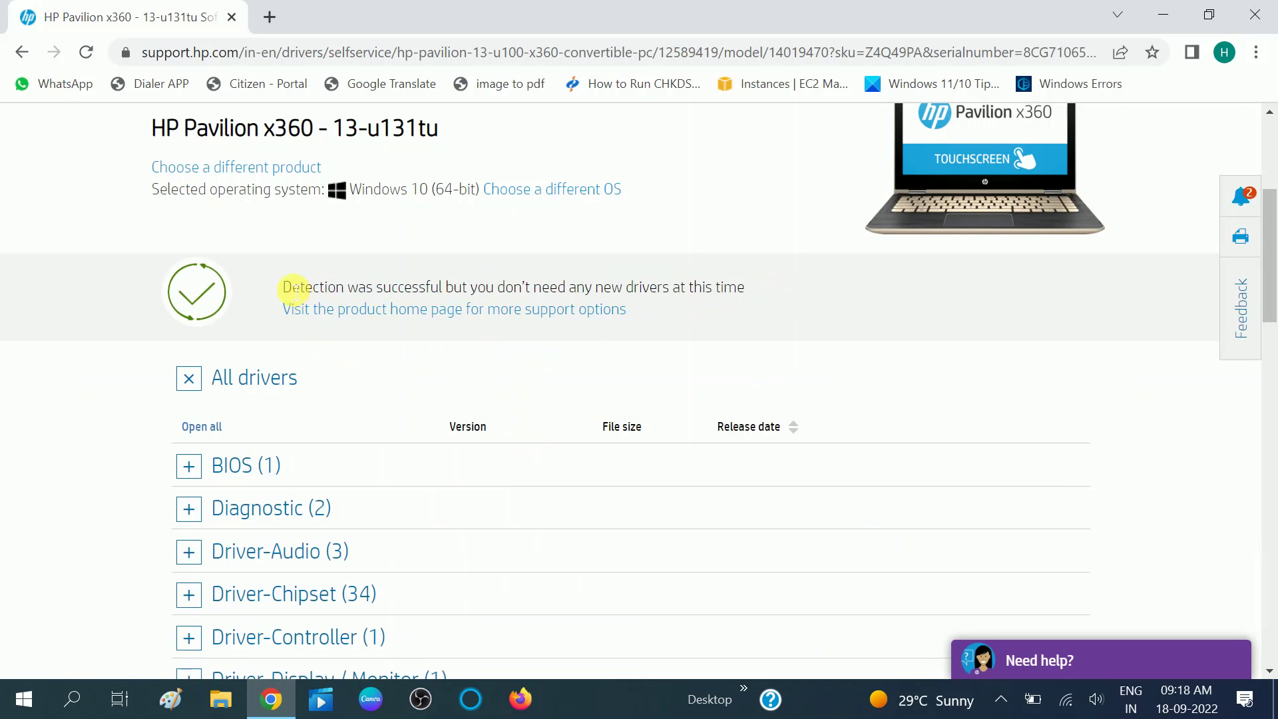
pyautogui.moveTo(295, 290); pyautogui.dragTo(721, 314)
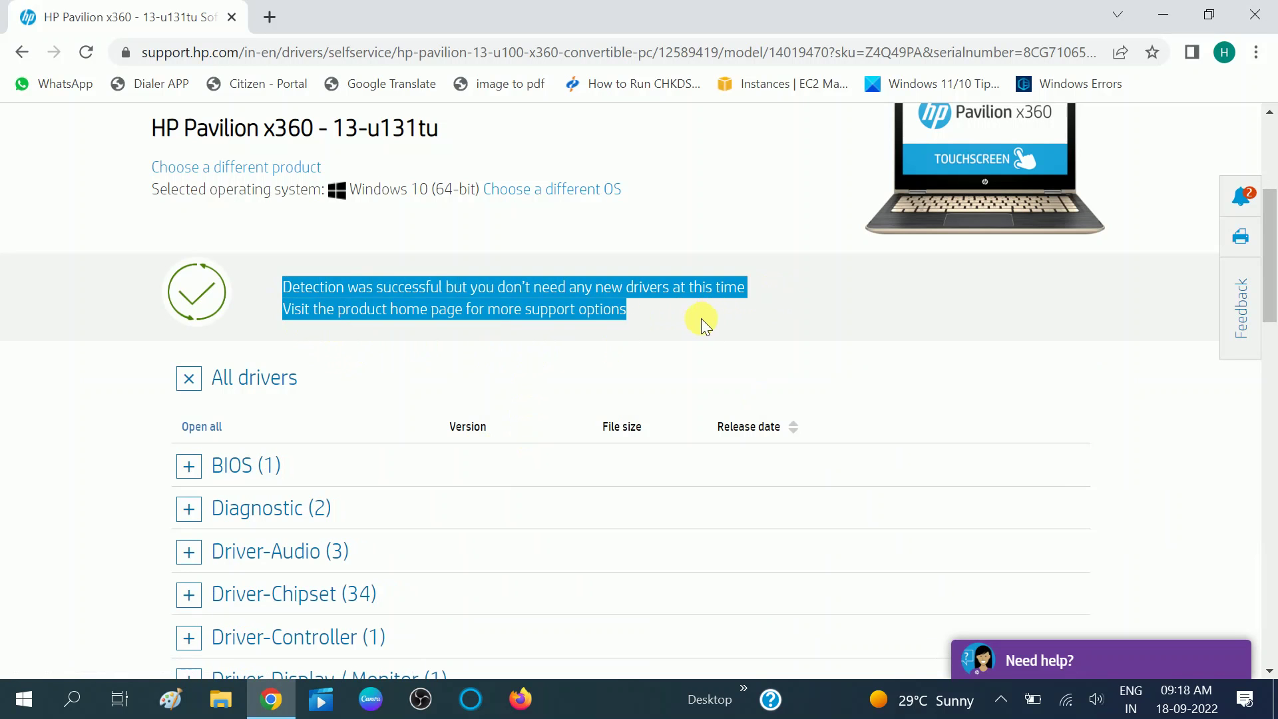
pyautogui.click(700, 318)
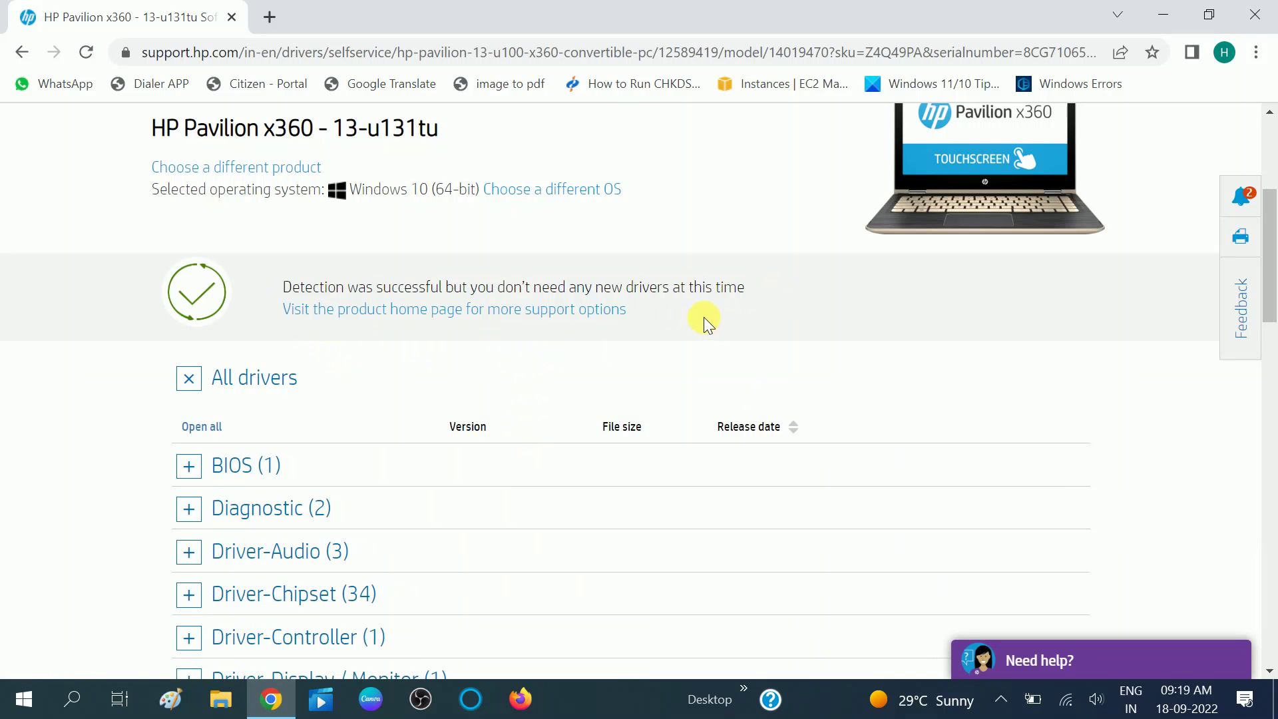
# Step: Expand the BIOS and Driver-Audio categories in the driver list
pyautogui.scroll(-4, 697, 336)
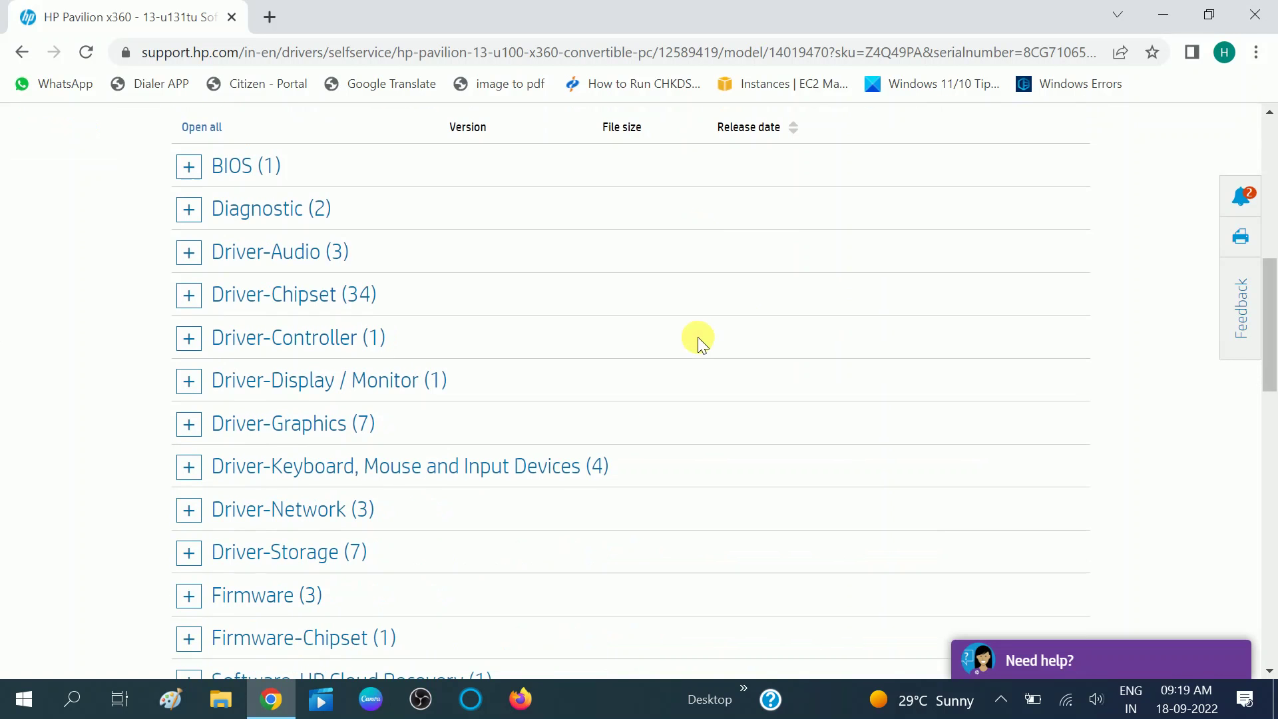
pyautogui.scroll(8, 702, 339)
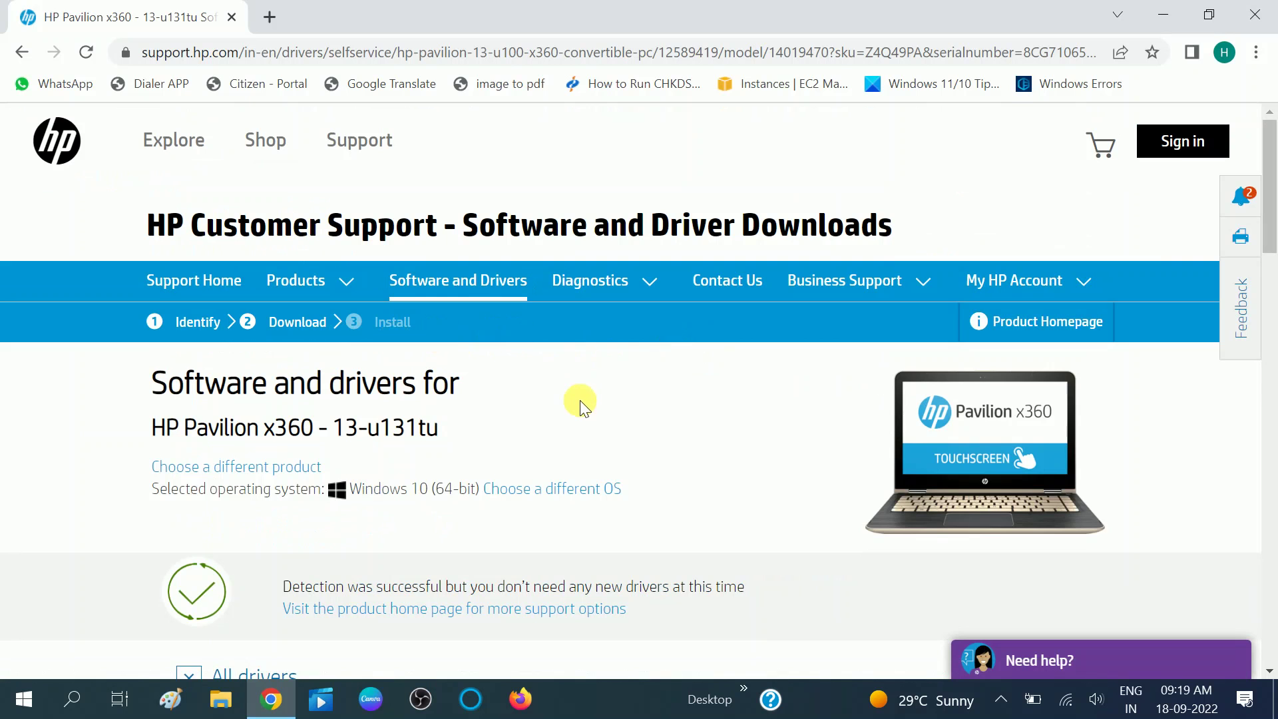
pyautogui.scroll(-4, 581, 400)
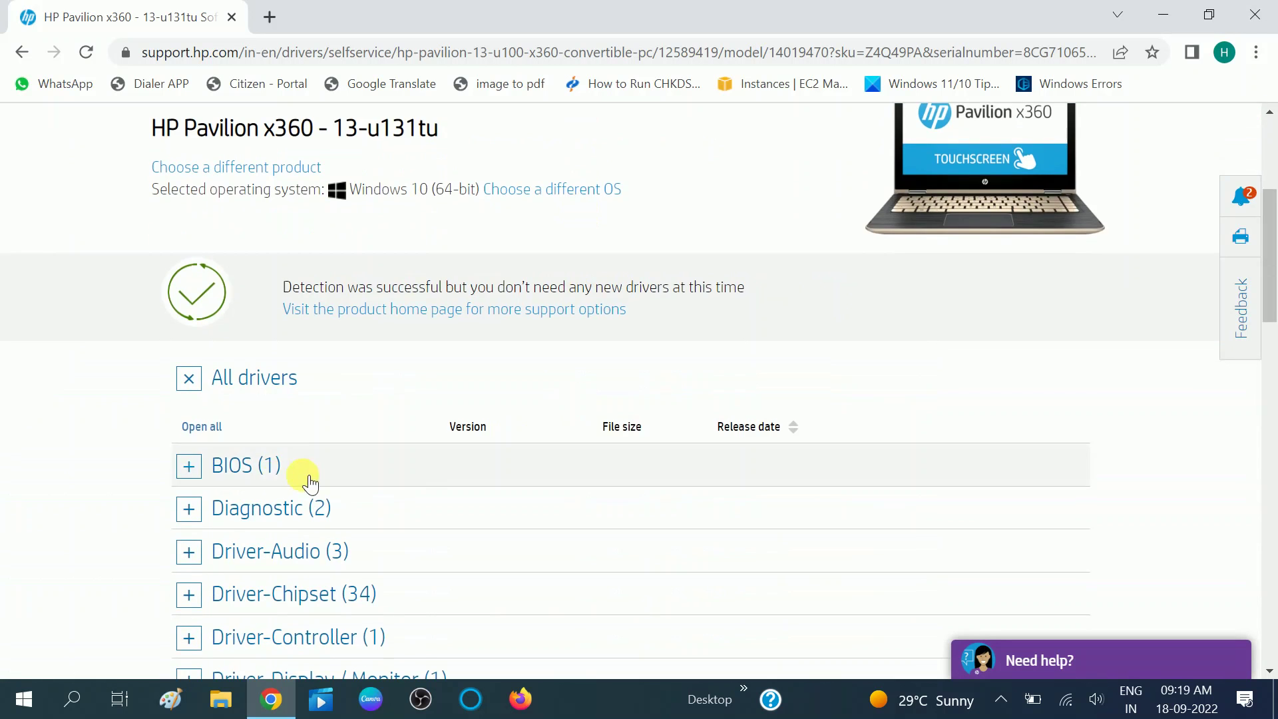
pyautogui.scroll(-3, 305, 425)
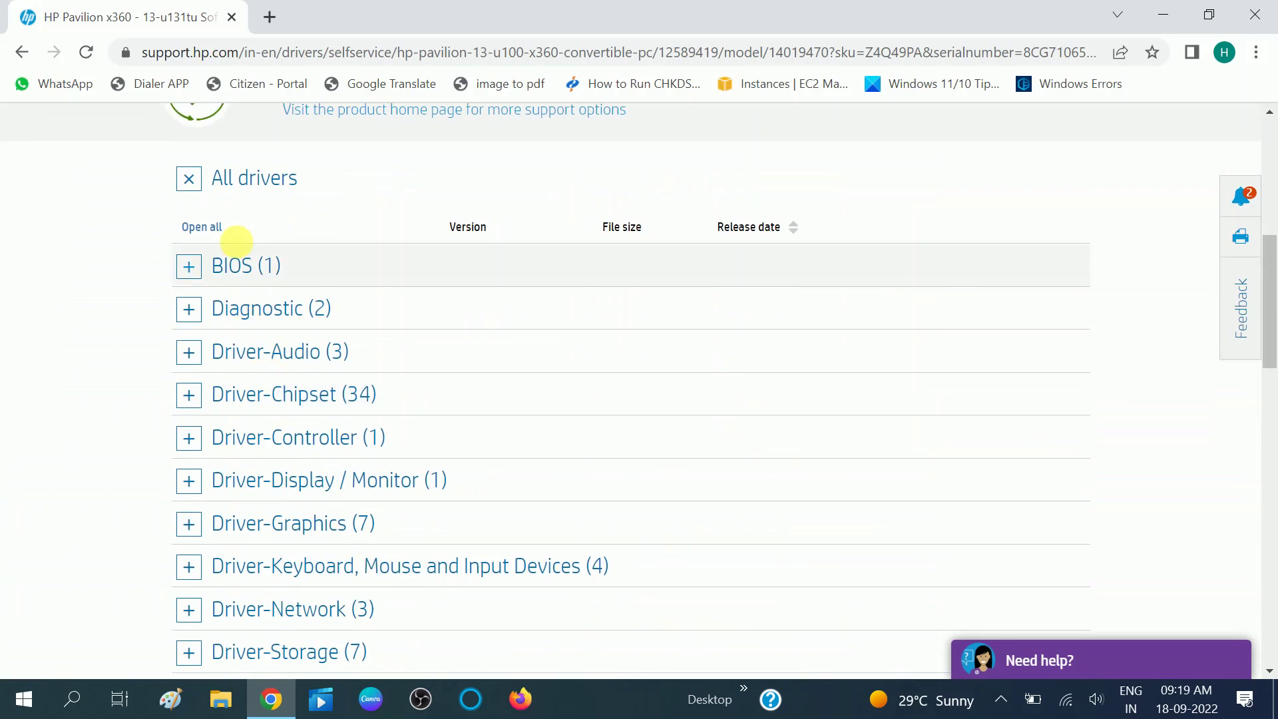
pyautogui.click(203, 274)
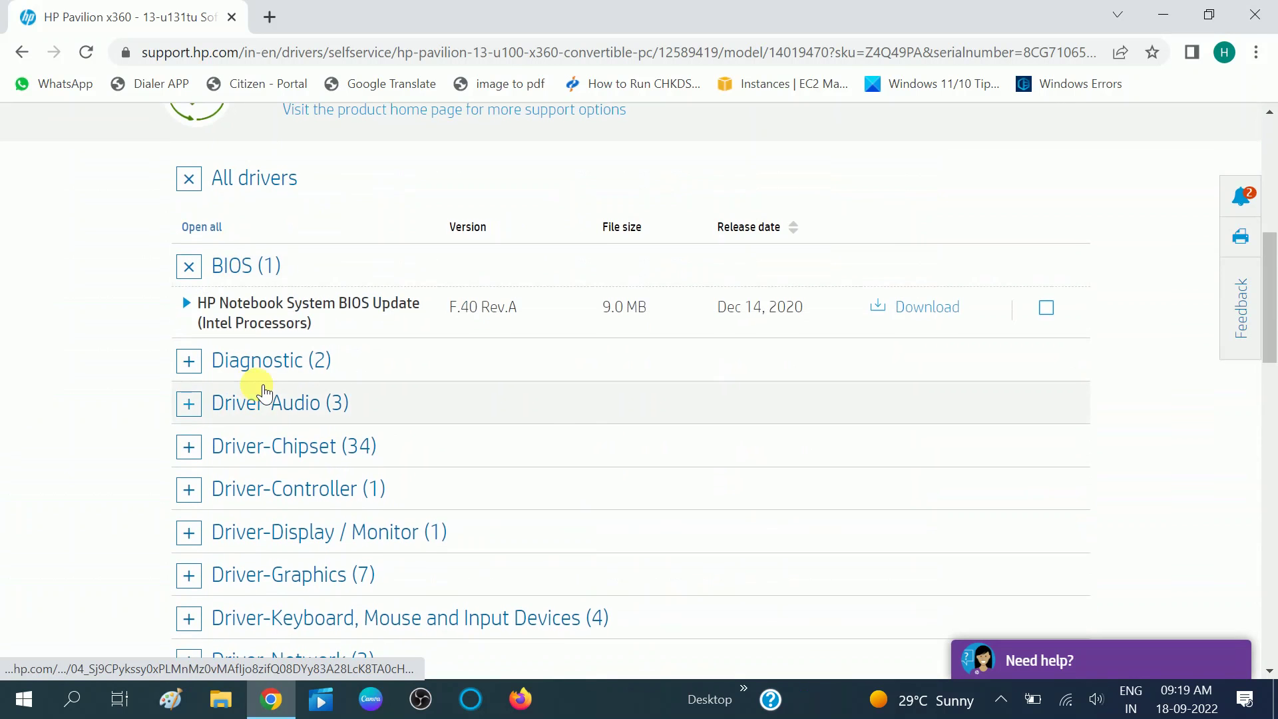
pyautogui.scroll(-2, 265, 392)
pyautogui.click(192, 311)
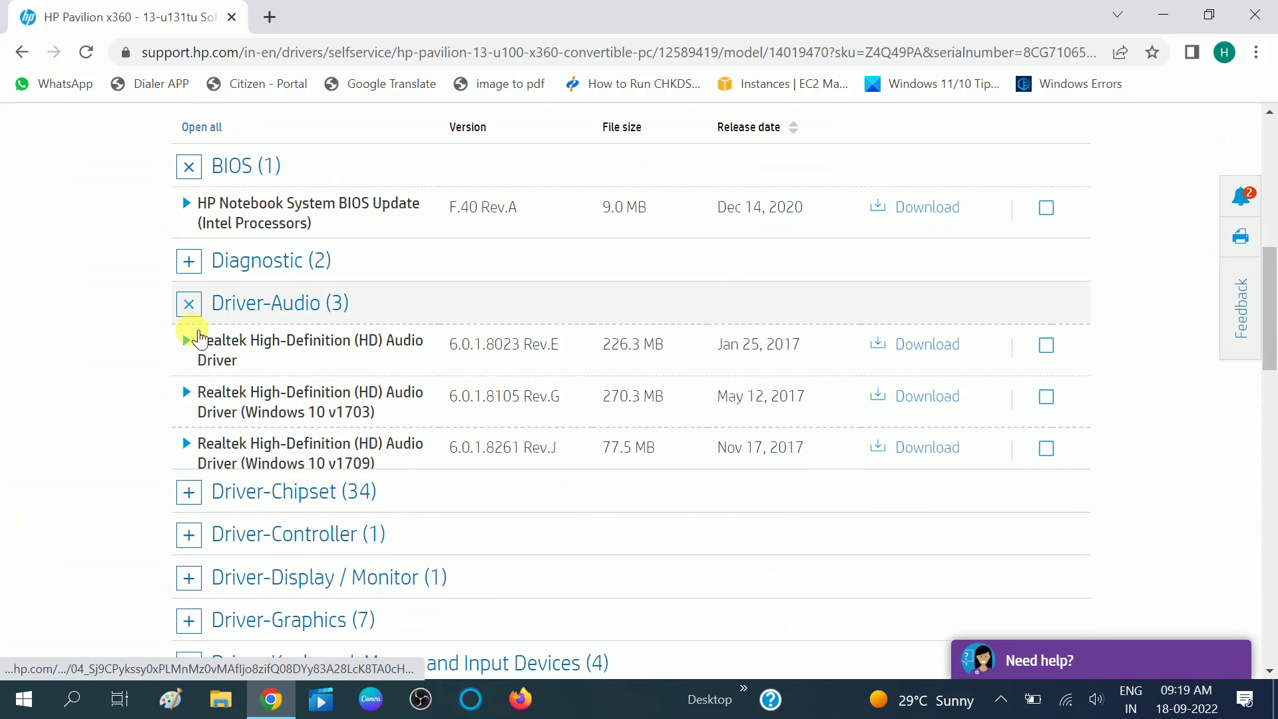
# Step: Expand the Driver-Chipset and Driver-Network categories to show their driver downloads
pyautogui.scroll(-3, 200, 442)
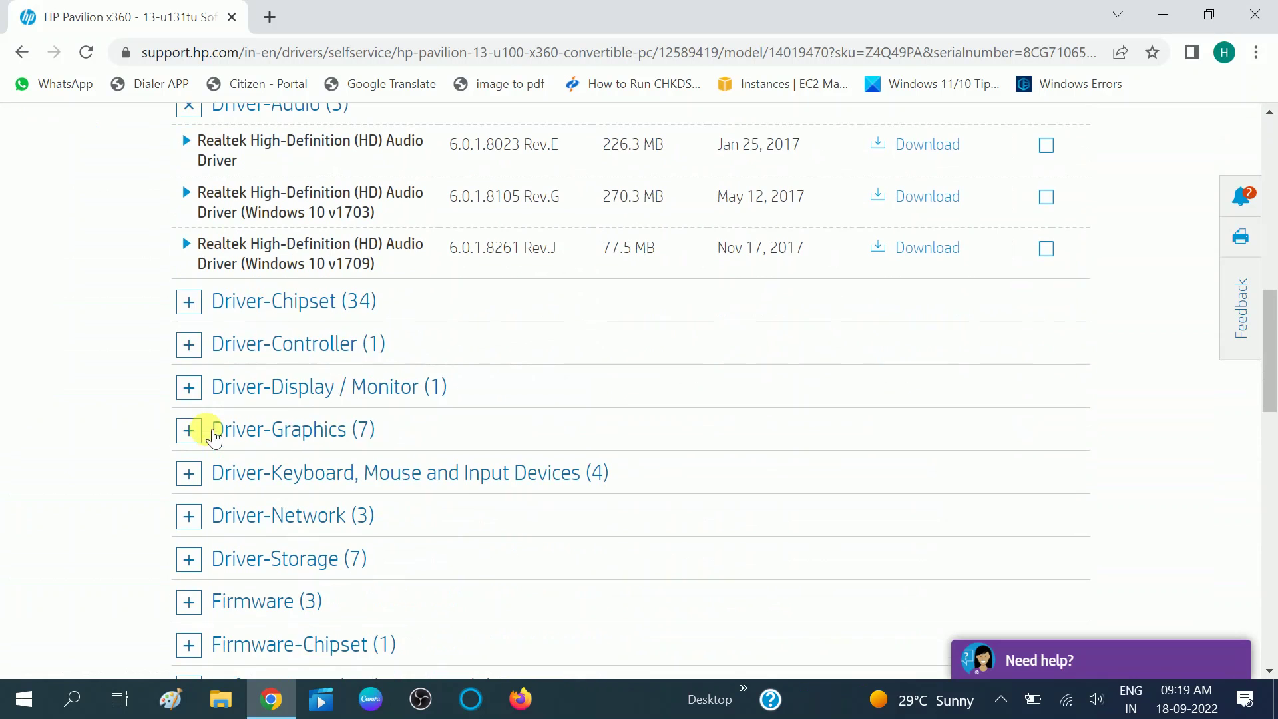
pyautogui.click(194, 309)
pyautogui.scroll(-5, 317, 452)
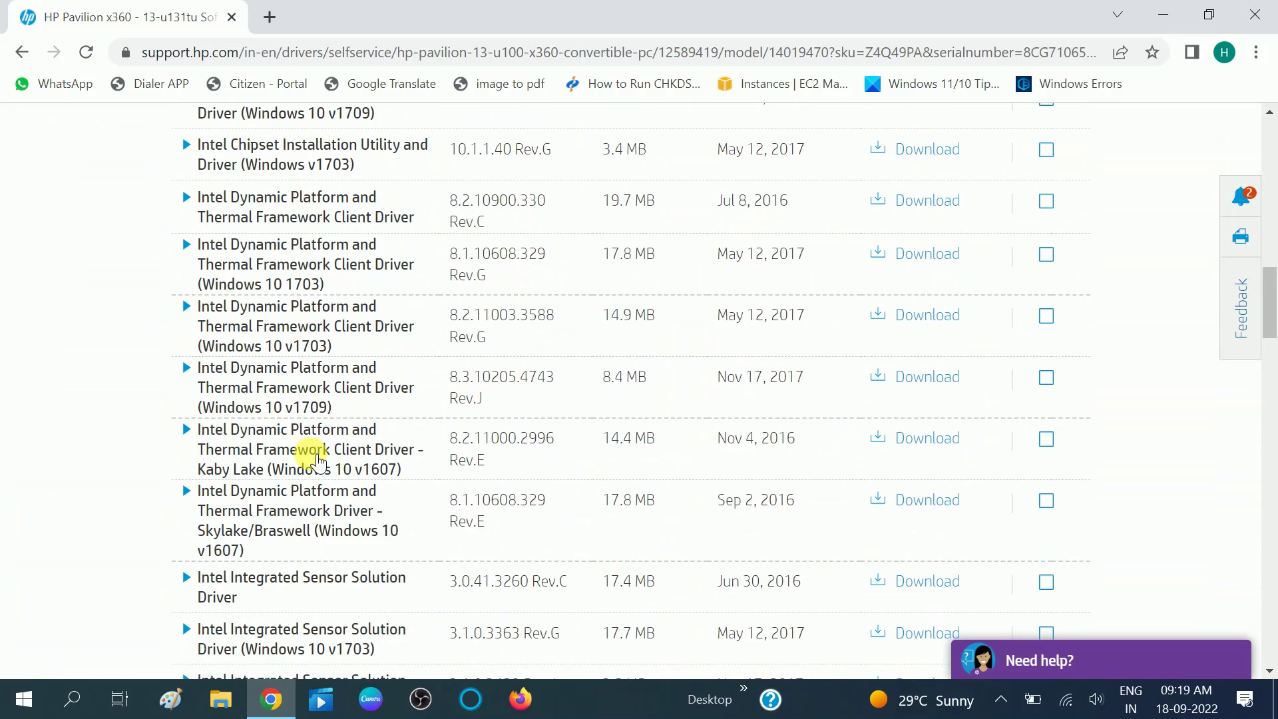
pyautogui.scroll(6, 318, 459)
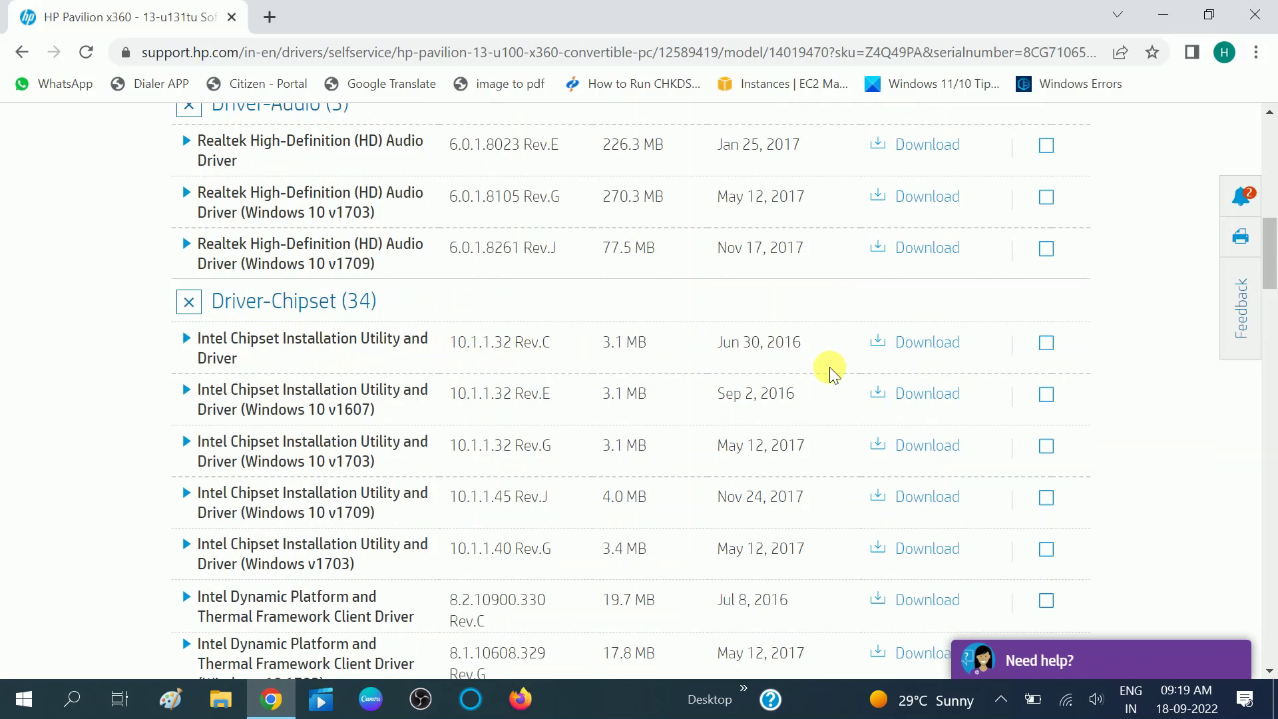
pyautogui.scroll(-12, 829, 368)
pyautogui.scroll(-20, 211, 385)
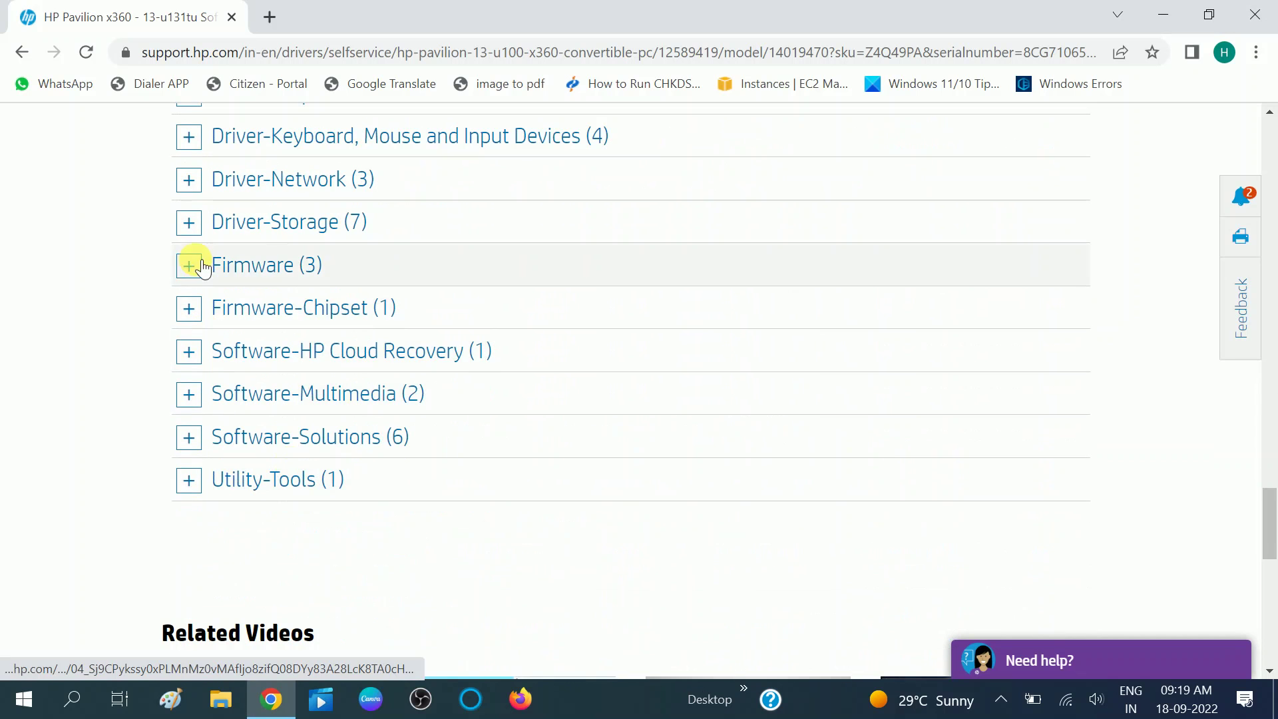
pyautogui.click(193, 185)
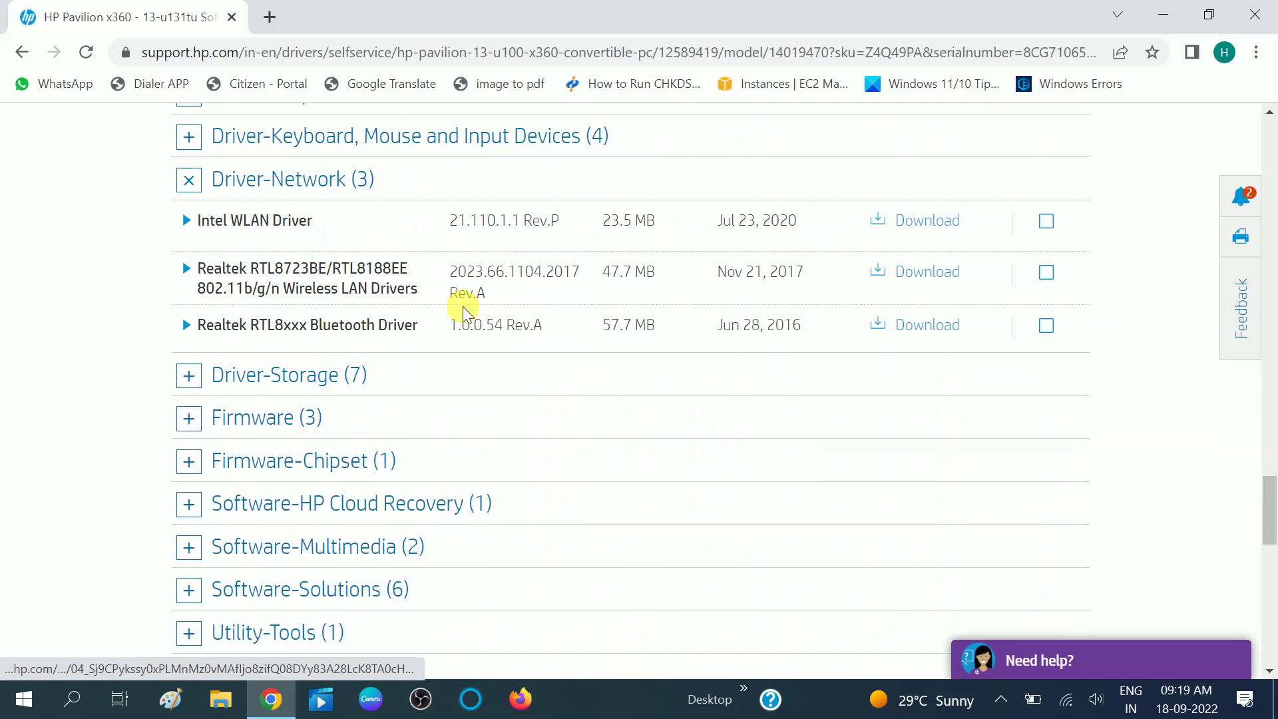